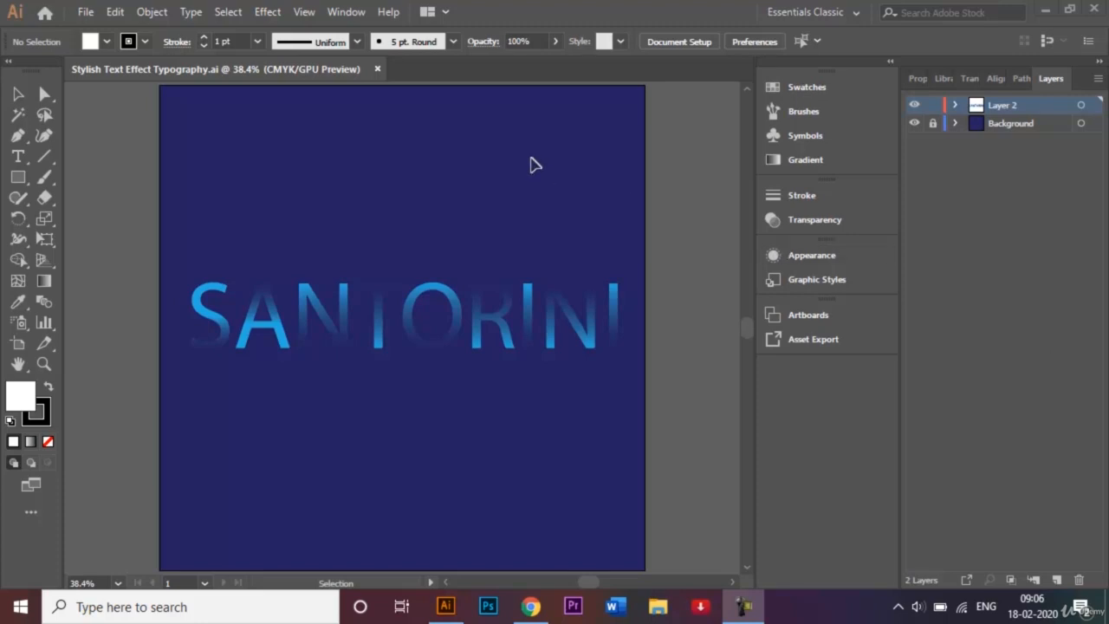
click(744, 606)
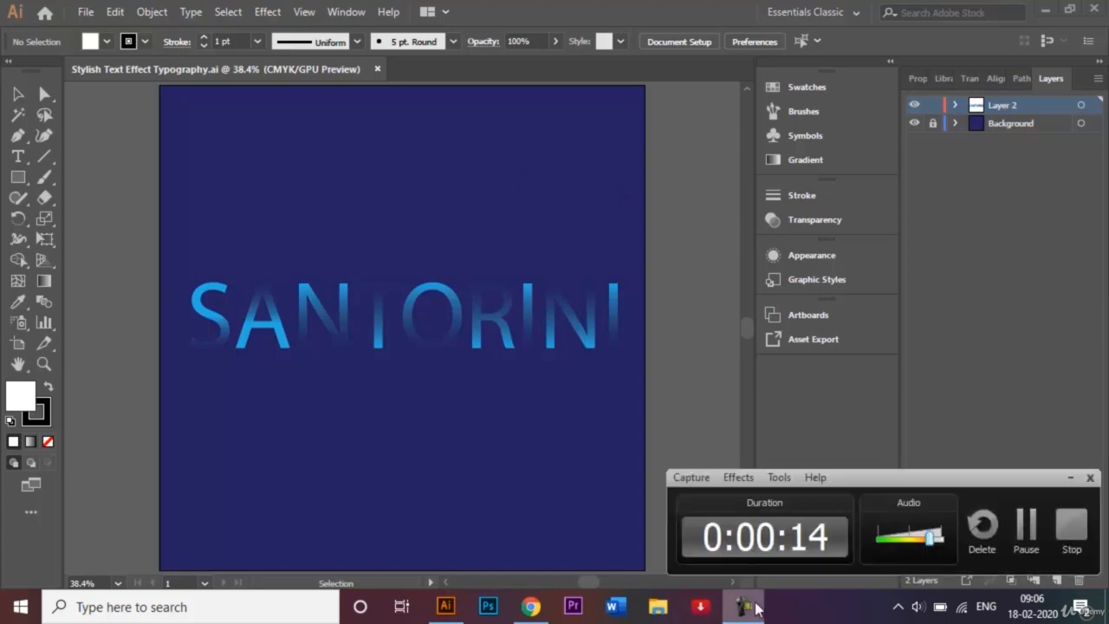
click(1042, 537)
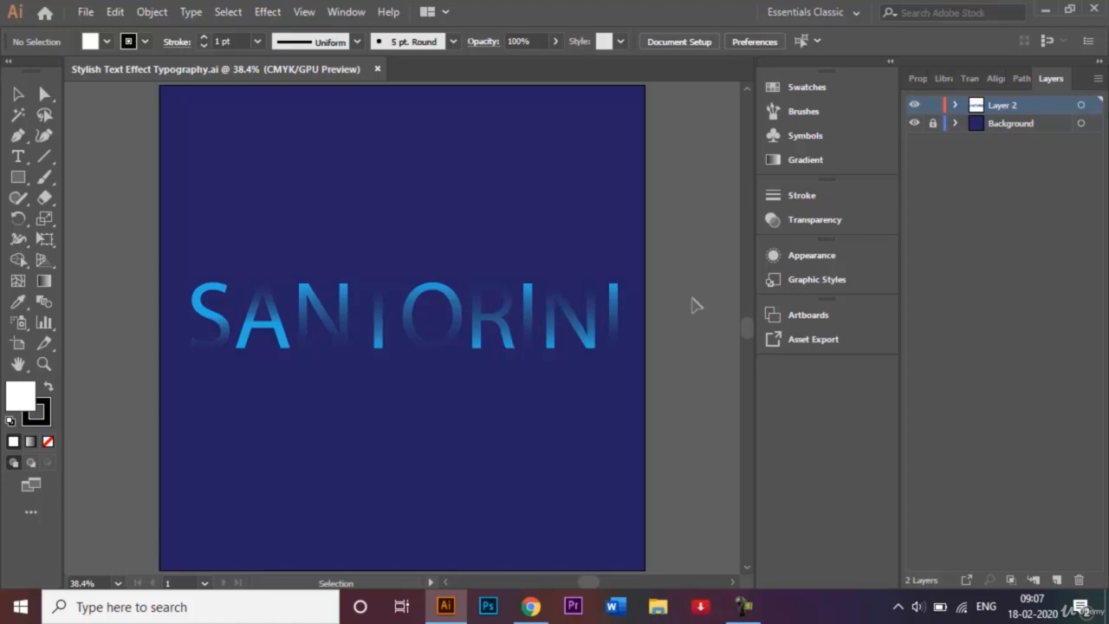
Start a new document from the recent custom 1000 x 1000 px preset
click(86, 15)
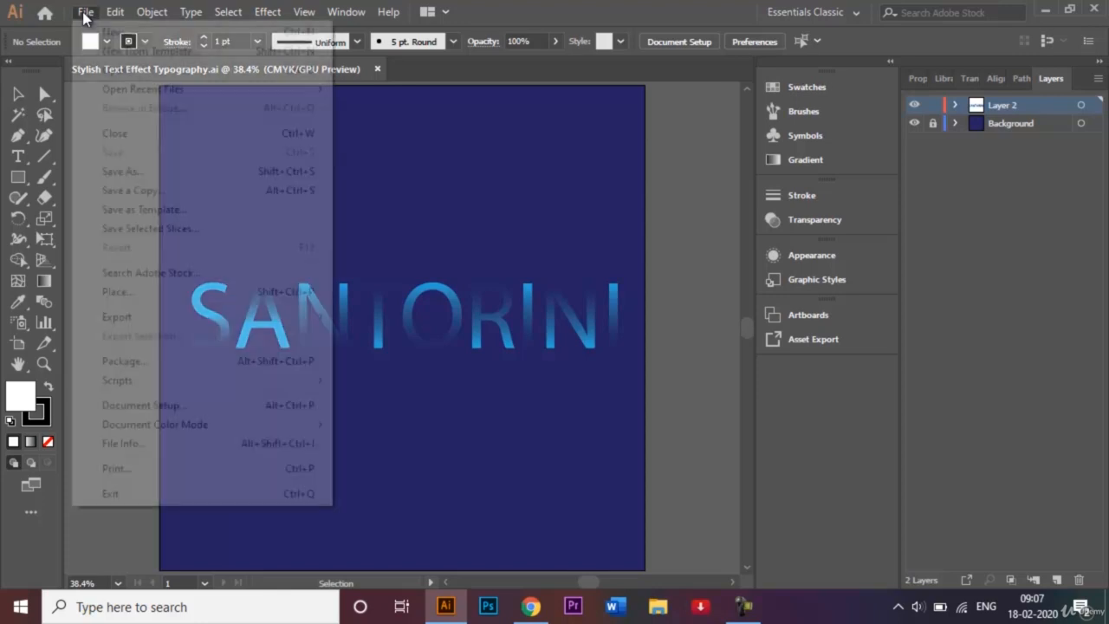
click(109, 37)
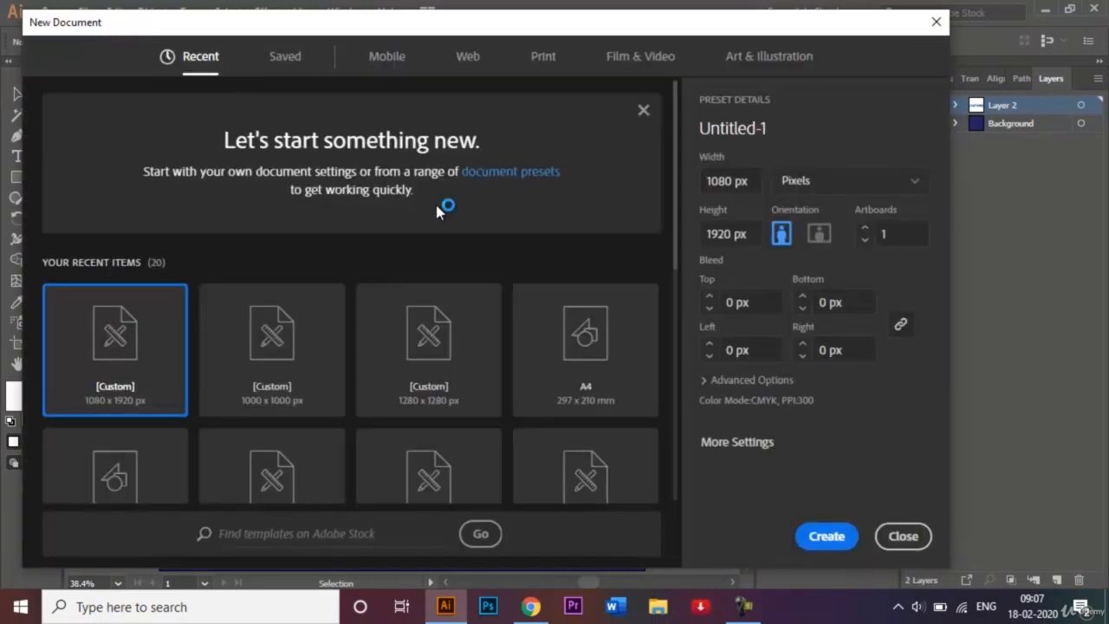
click(274, 349)
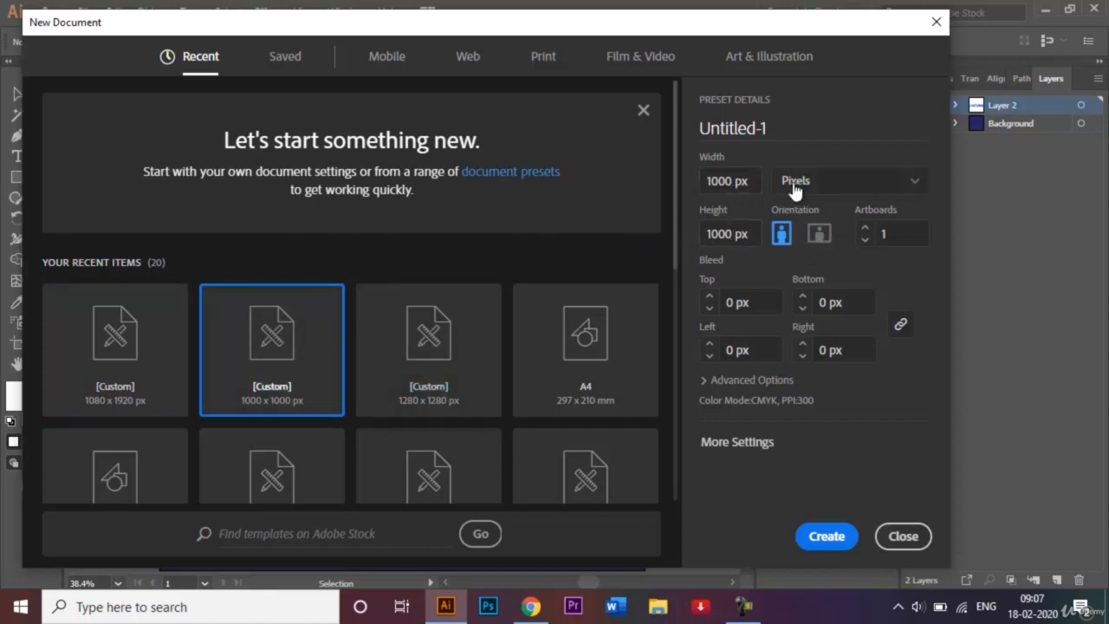
Name the new document "Stylish Text Effect Typography" and create it
click(782, 130)
key(BackSpace)
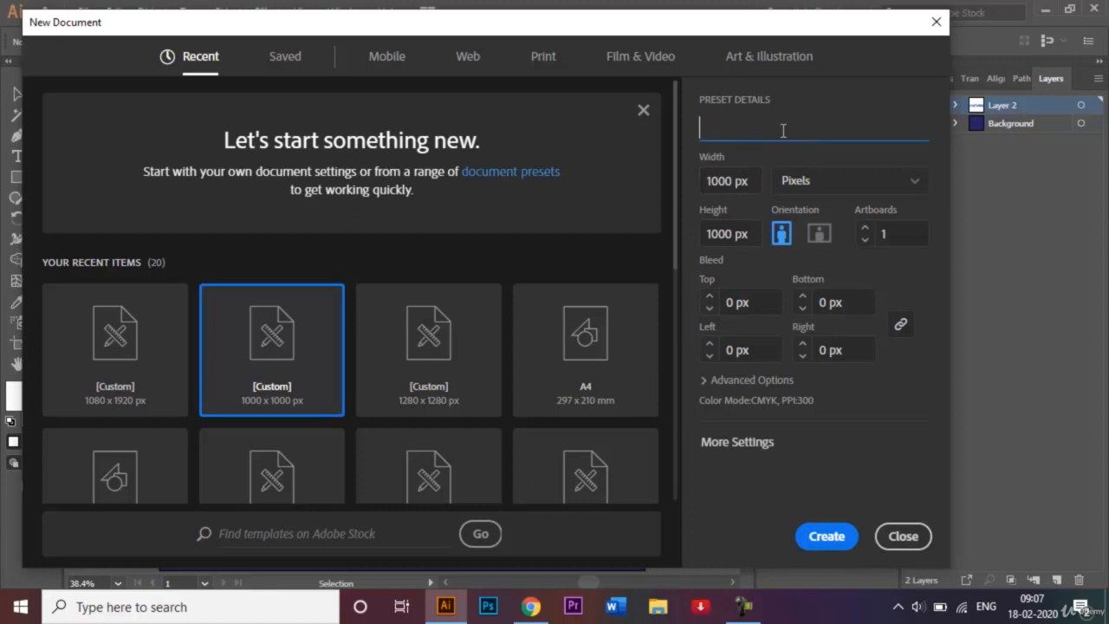
text(Stylish Text)
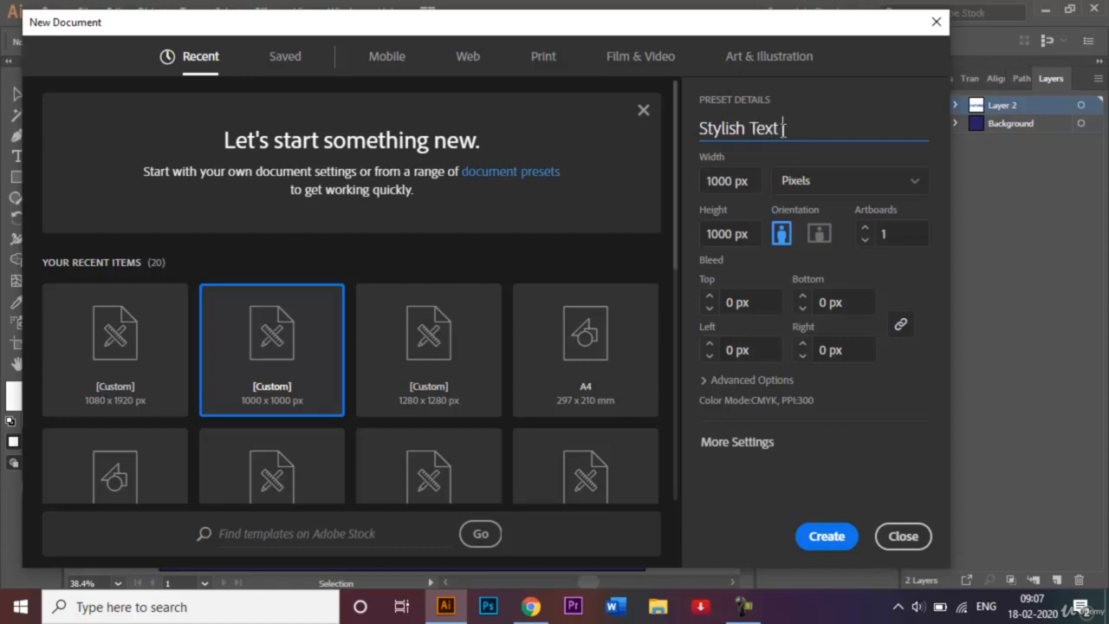
text( Effect TYpogra)
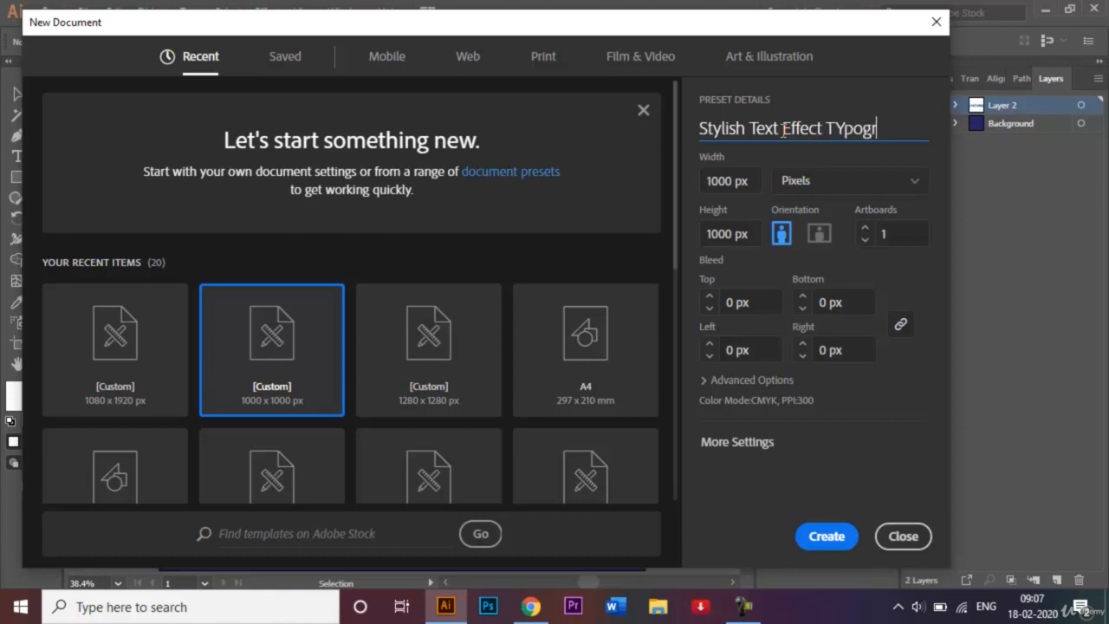
key(BackSpace)
key(BackSpace)
key(BackSpace)
key(BackSpace)
key(BackSpace)
key(BackSpace)
text(ypography)
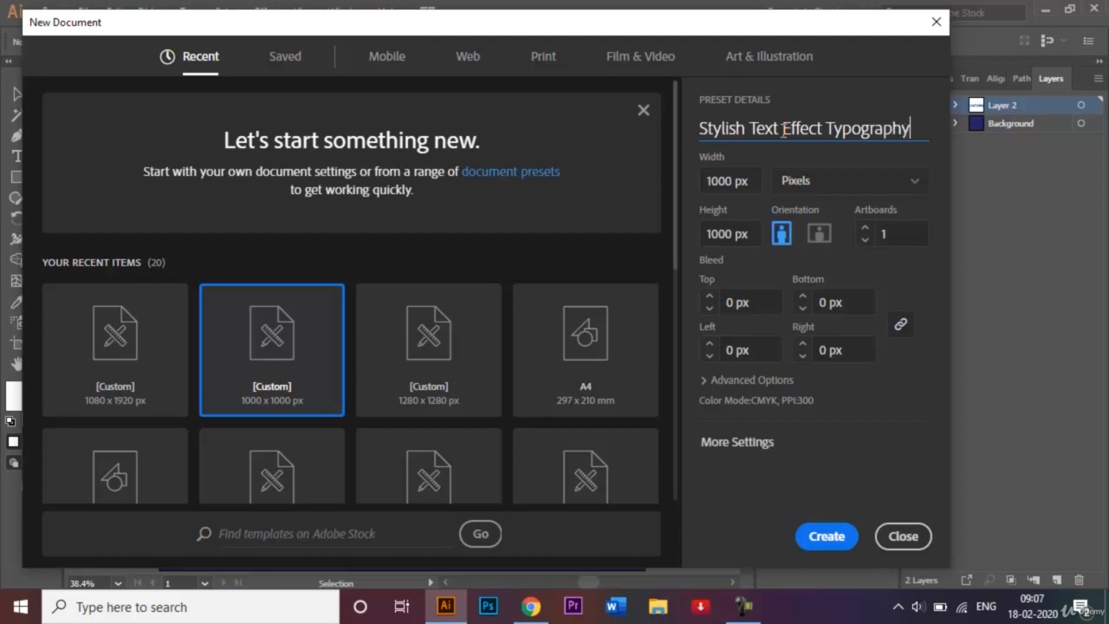
click(828, 534)
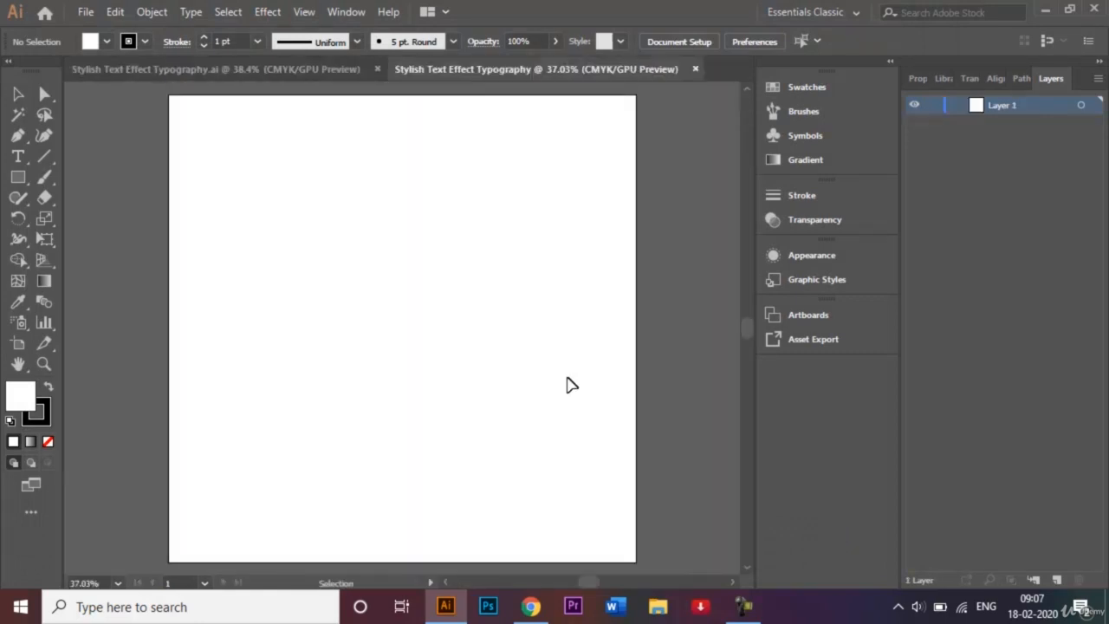
Rename the only layer of the new document as "Background"
click(296, 68)
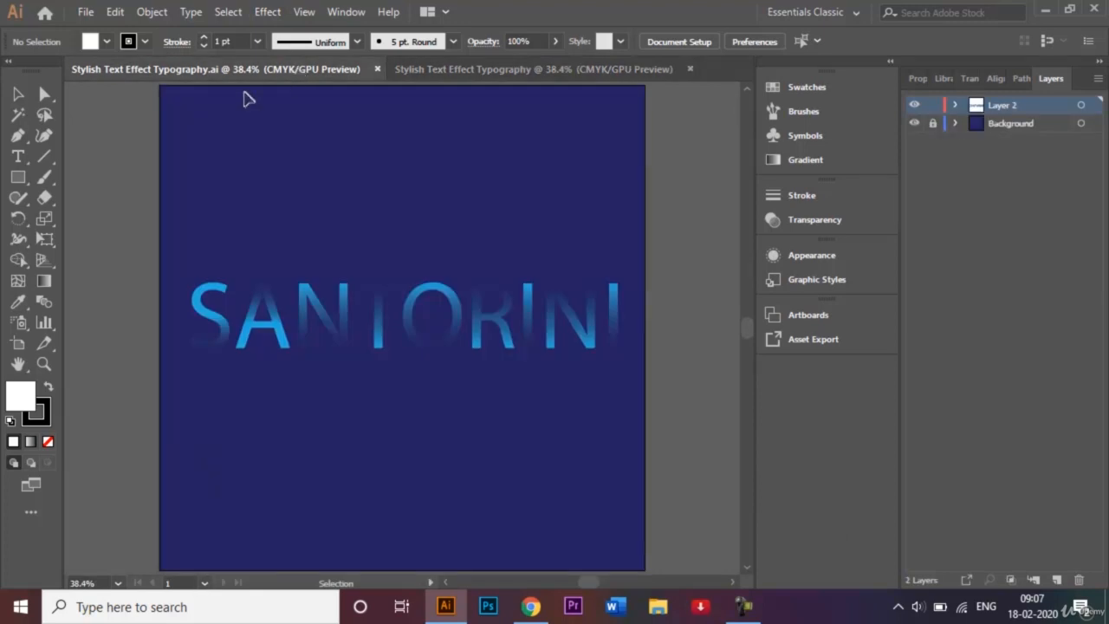
click(551, 69)
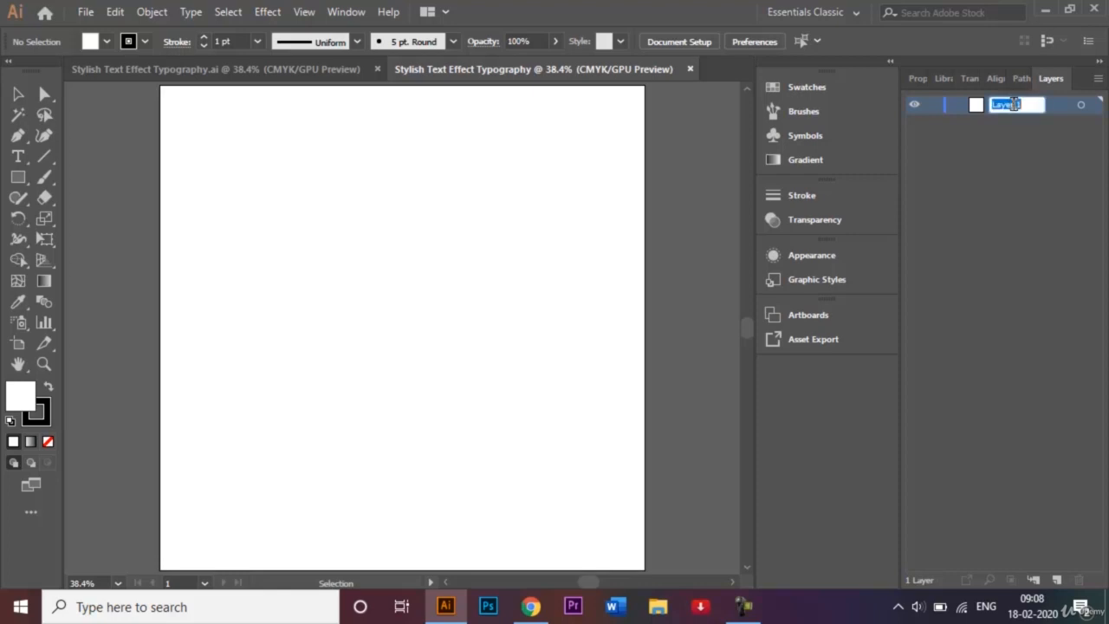
key(BackSpace)
text(Background)
click(1038, 183)
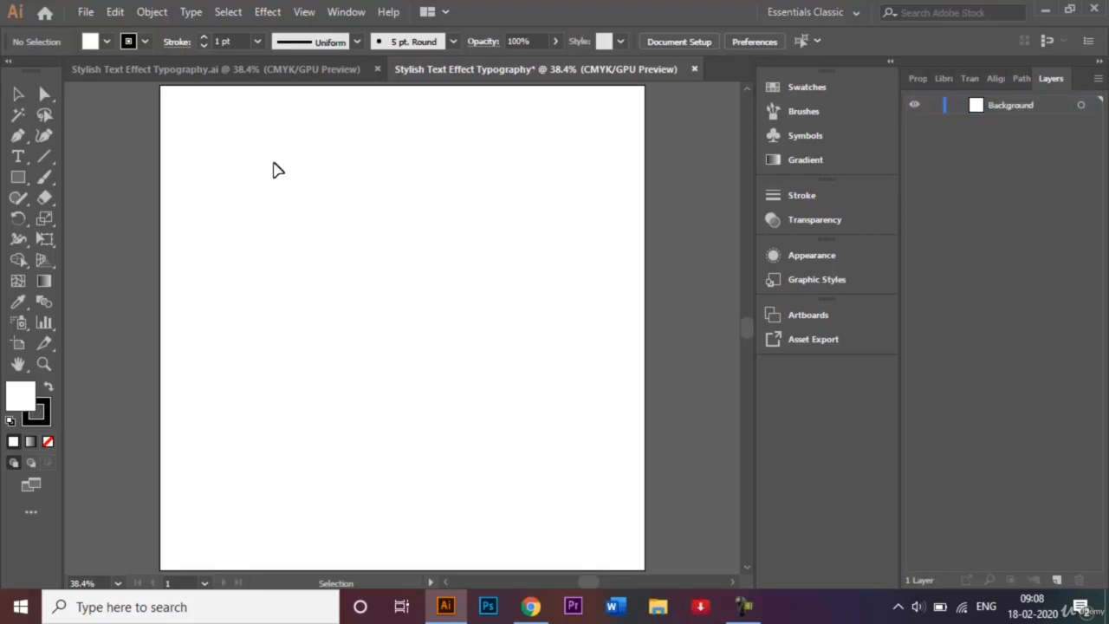
Activate the Rectangle tool and set the stroke colour to none
click(19, 177)
click(146, 40)
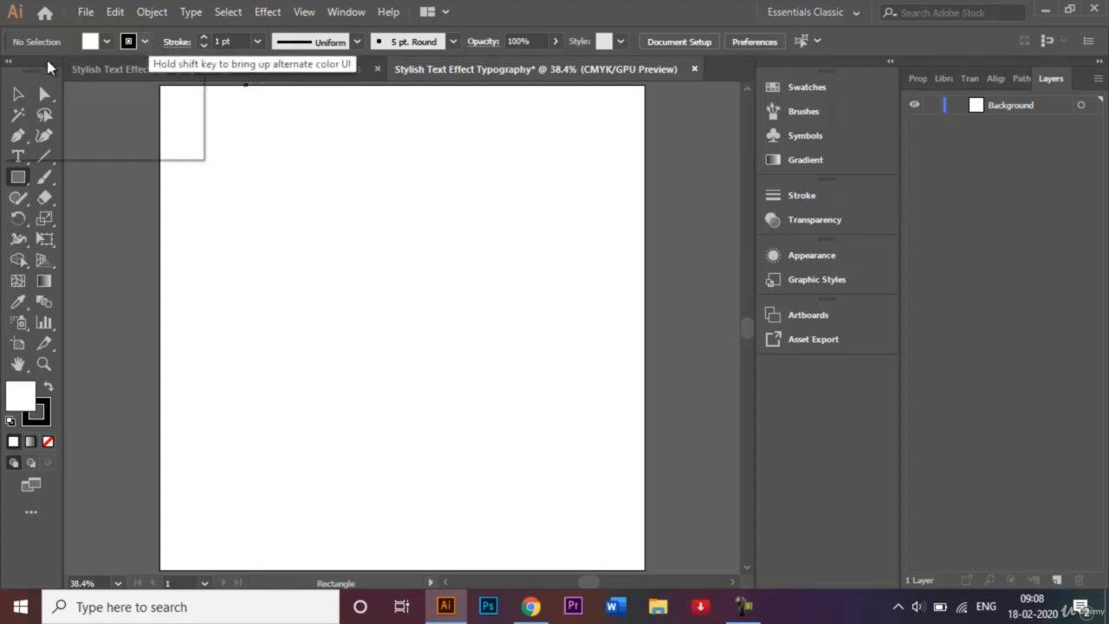
click(12, 71)
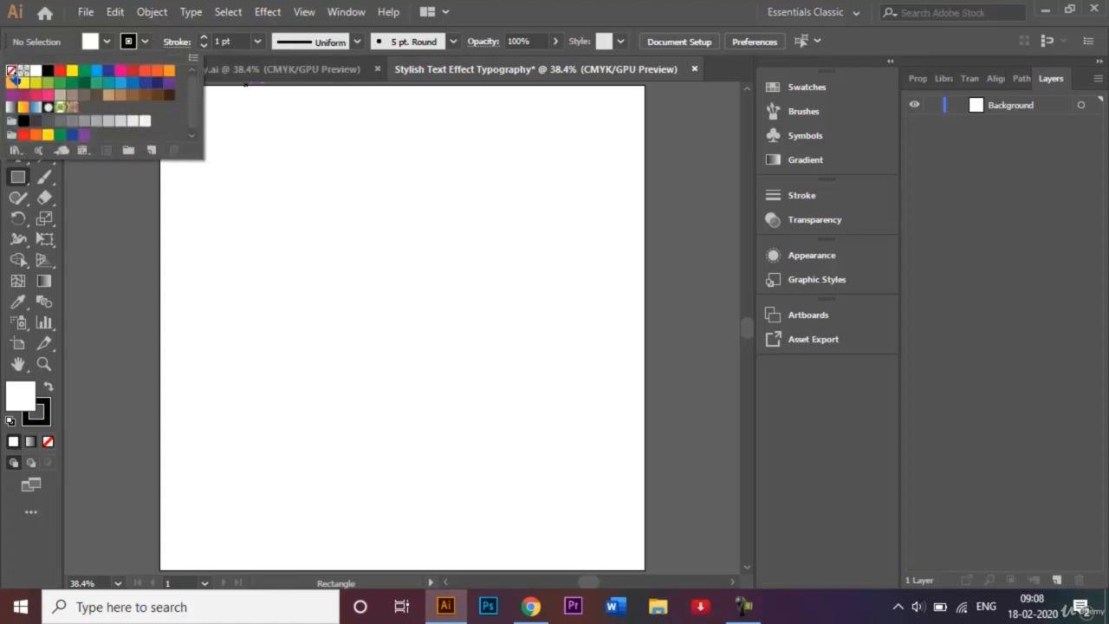
click(108, 262)
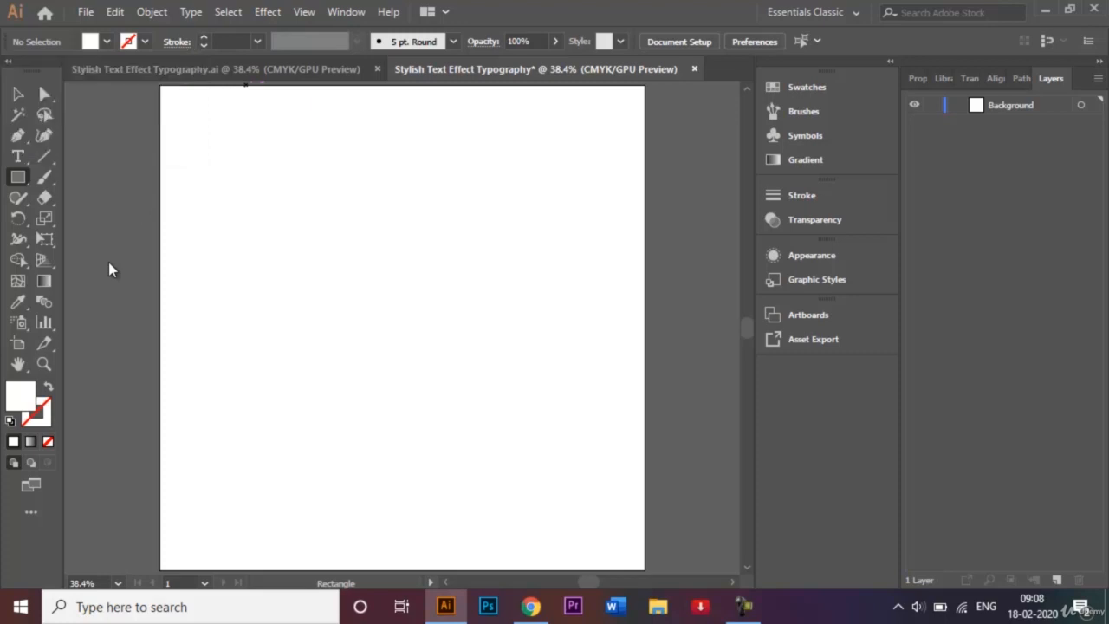
Set the fill colour to dark red, hex 6d0000
double_click(28, 398)
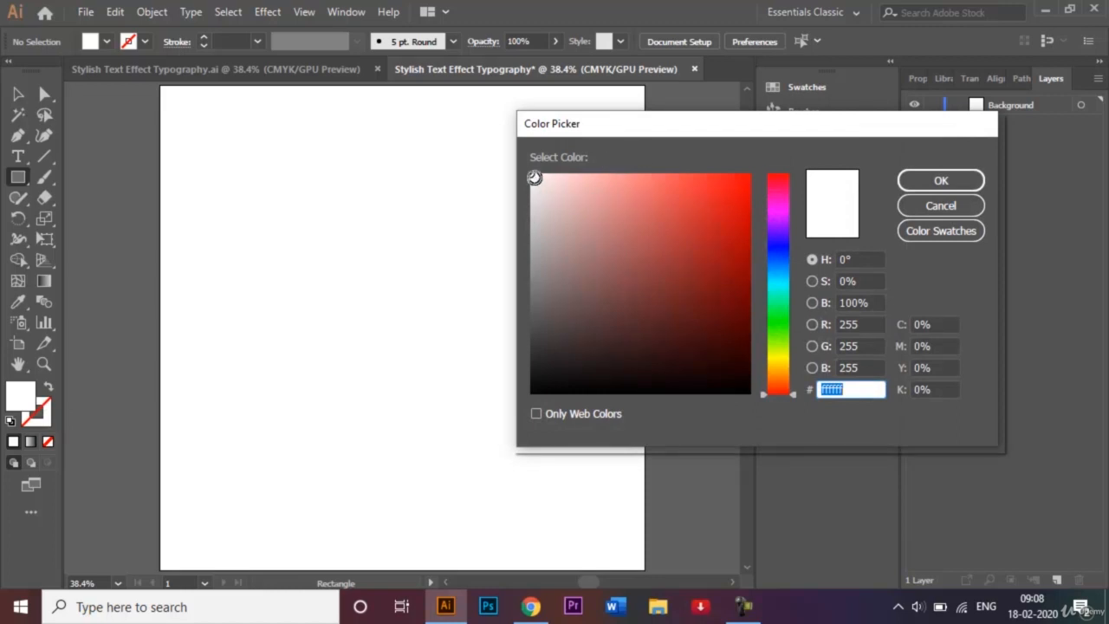
mouse_move(534, 178)
mouse_down()
mouse_move(673, 248)
mouse_move(719, 289)
mouse_move(753, 297)
mouse_up()
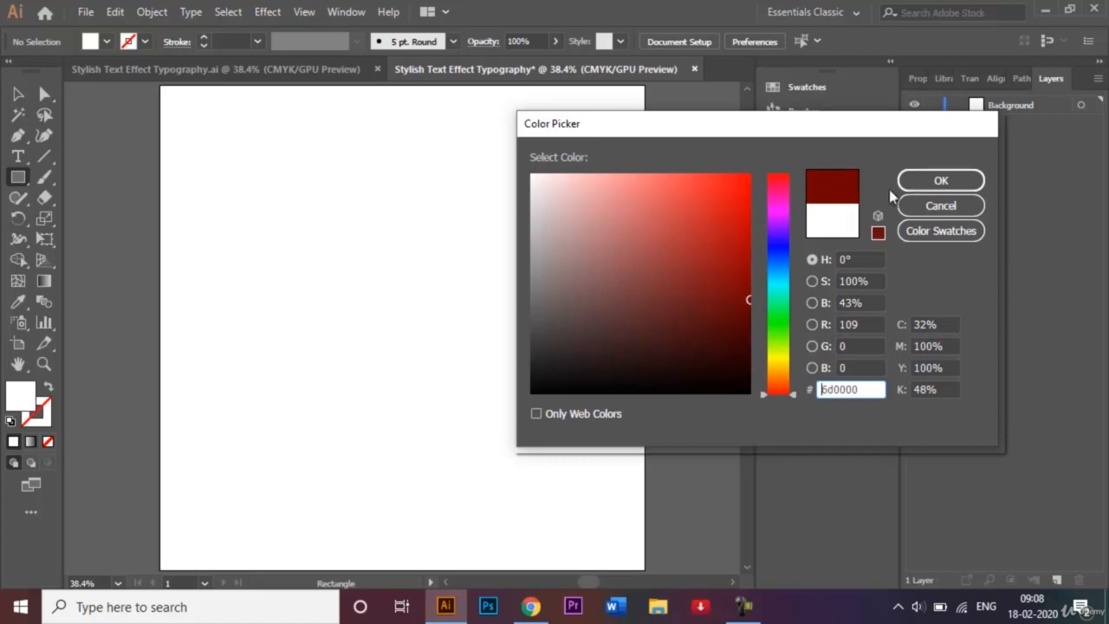
click(941, 180)
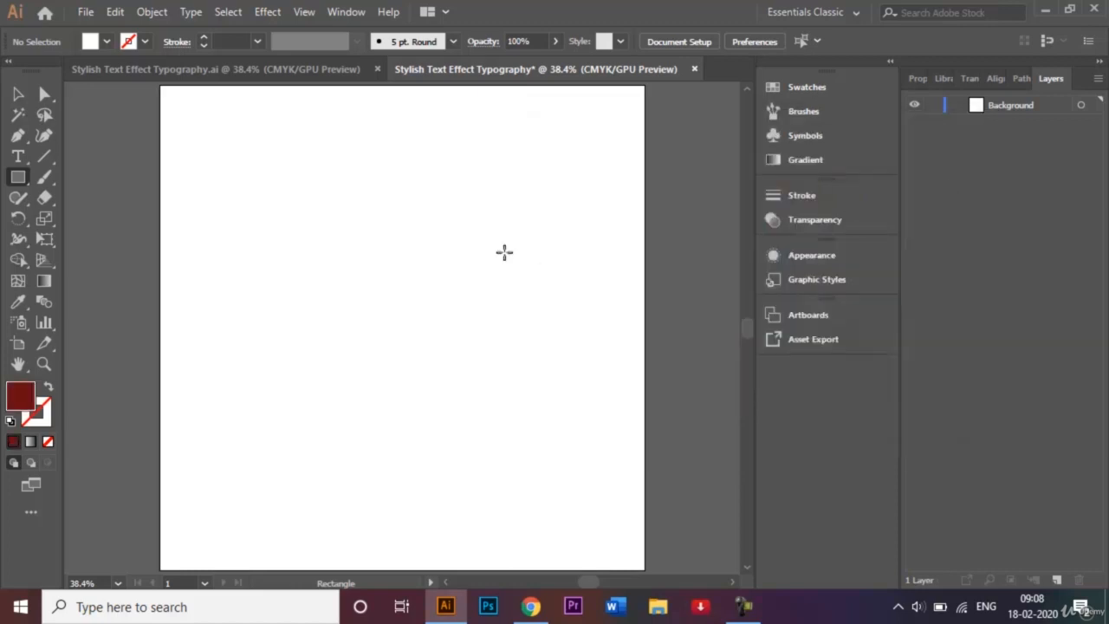
Create a rectangle 1000 px wide and 1000 px high on the Background layer
click(413, 262)
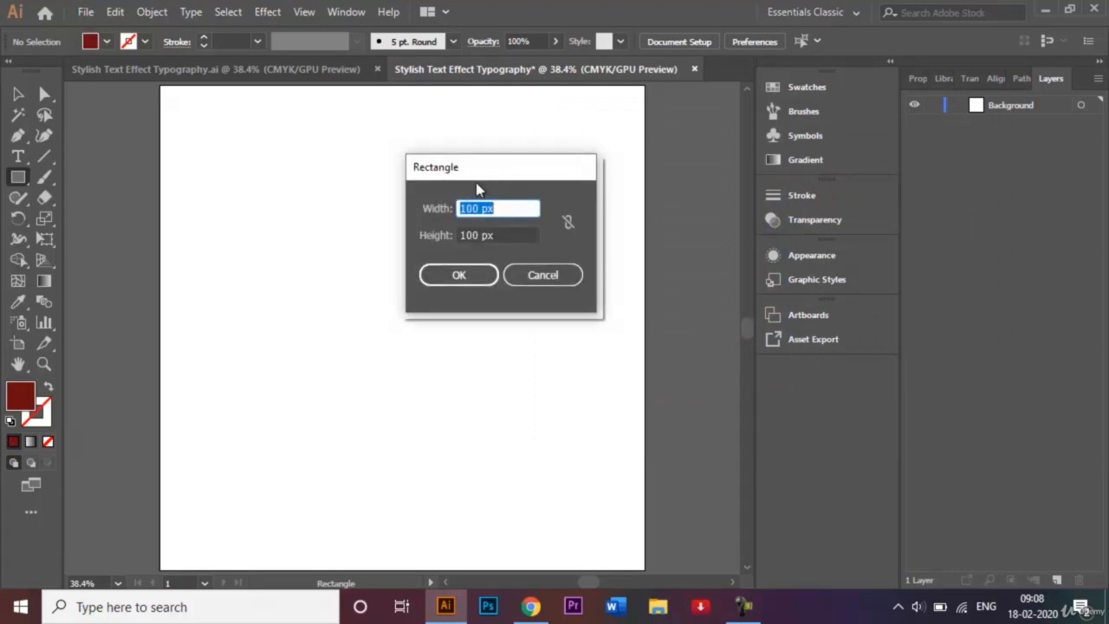
click(471, 206)
text(0)
click(471, 234)
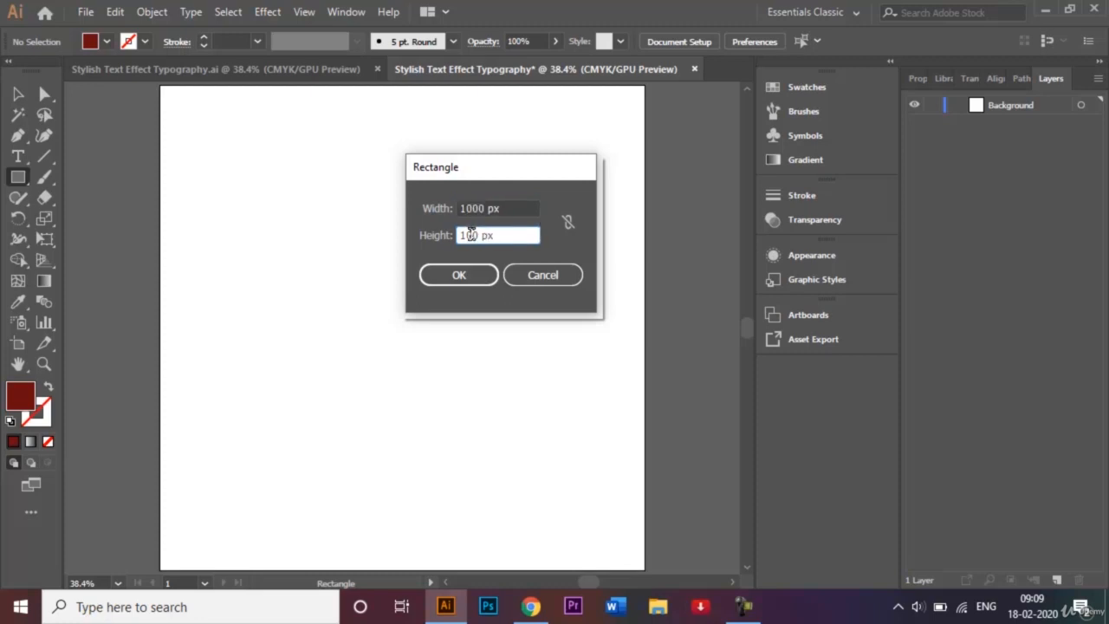
text(0)
key(Return)
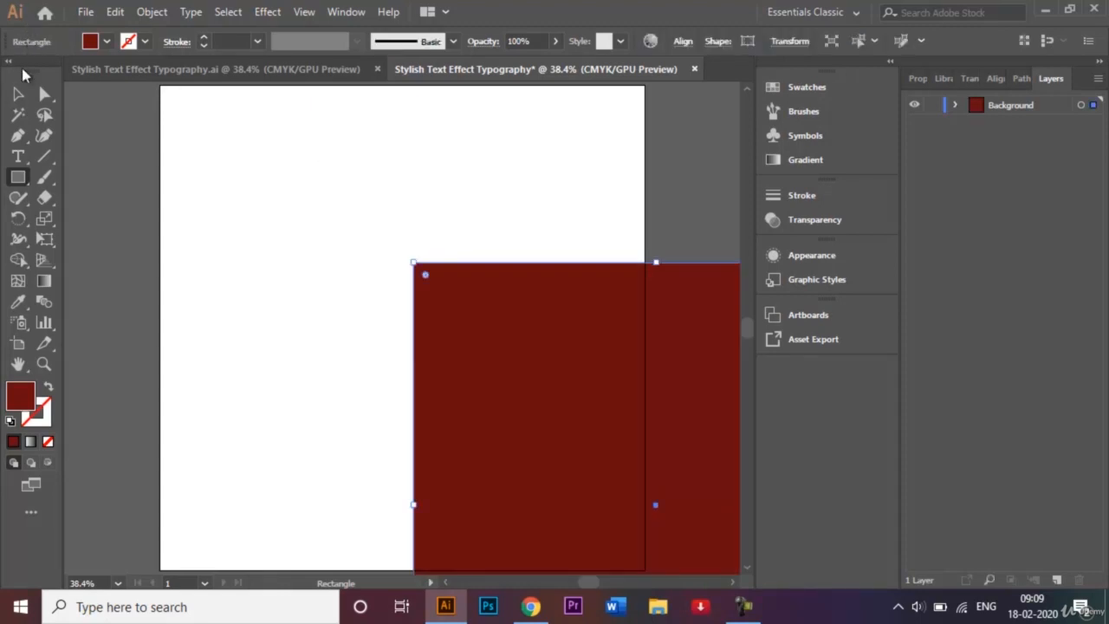
Move the red square so it covers the whole artboard, and lock the Background layer
click(19, 94)
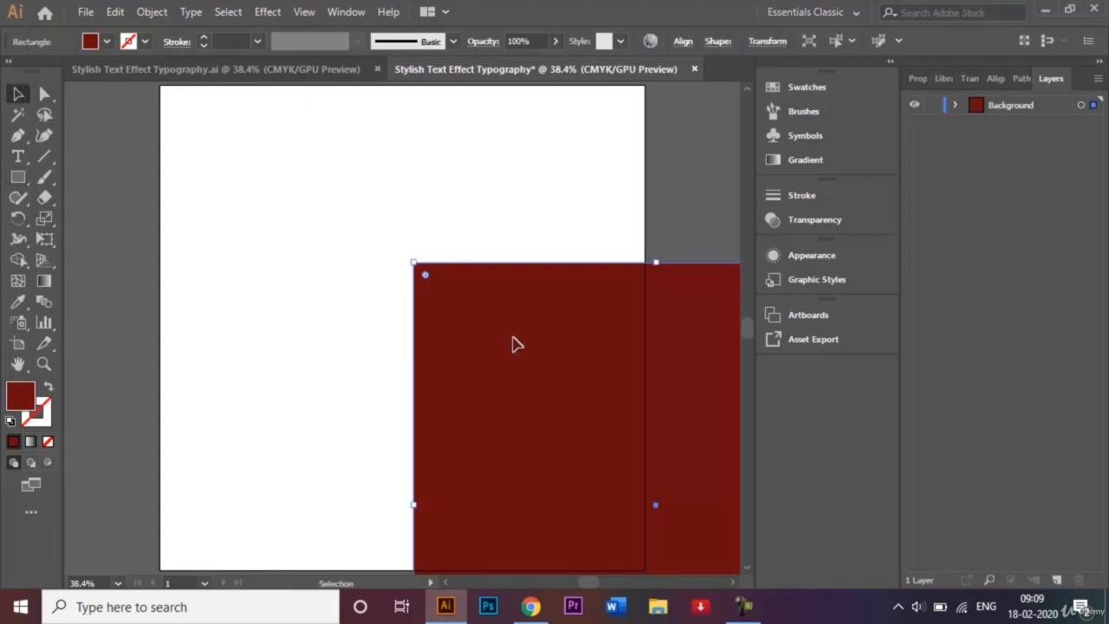
drag(512, 344, 263, 164)
click(694, 201)
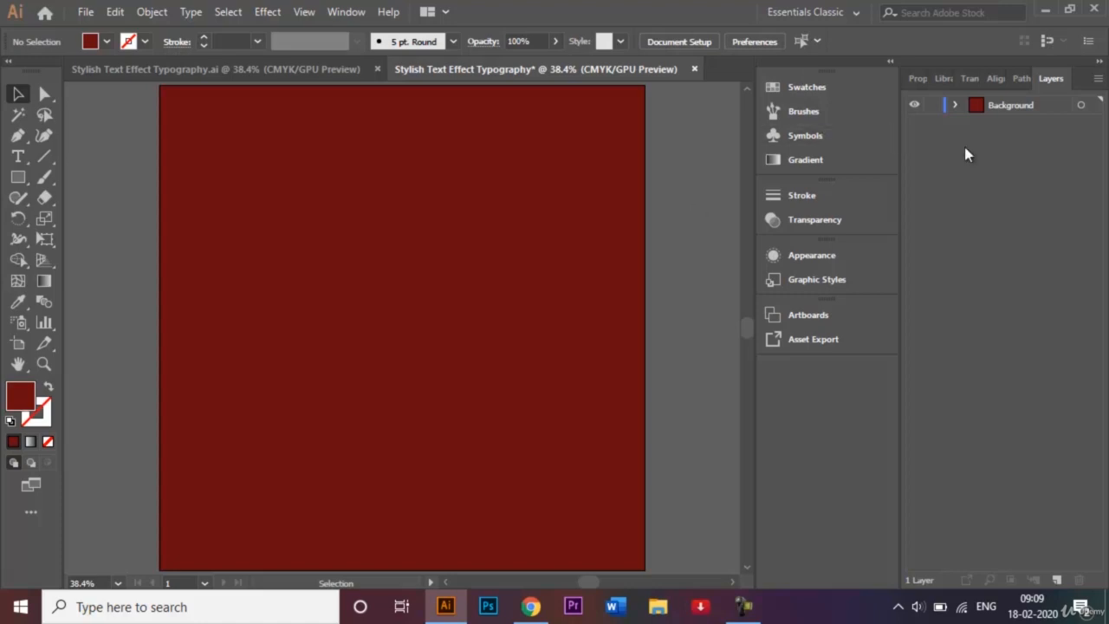
click(933, 105)
Add a new layer above Background in the new document and name it "Text"
click(267, 76)
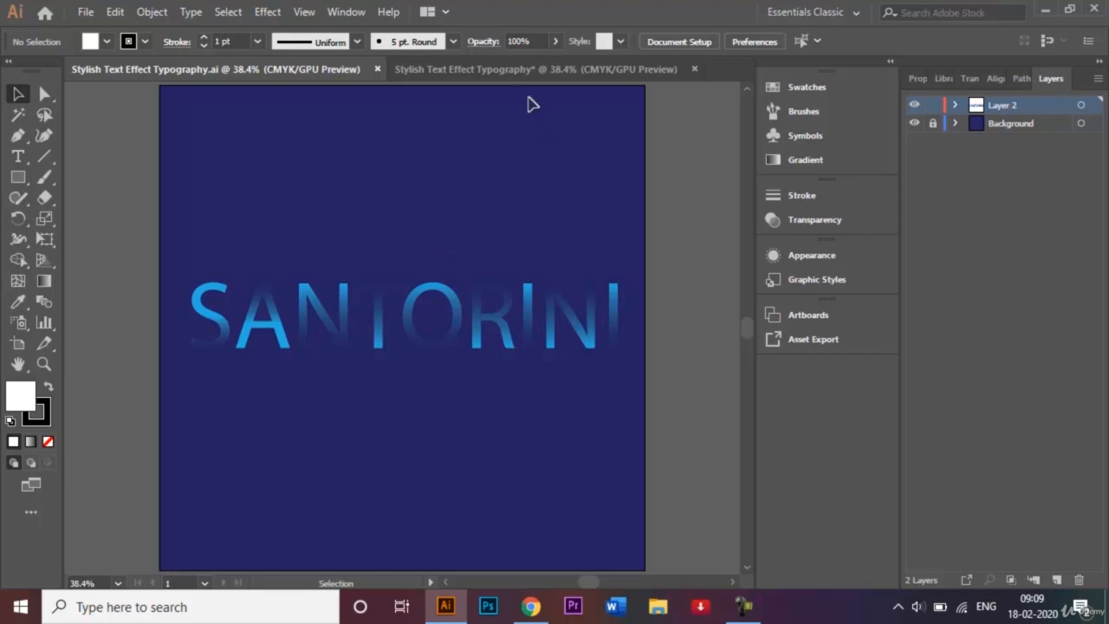
click(501, 70)
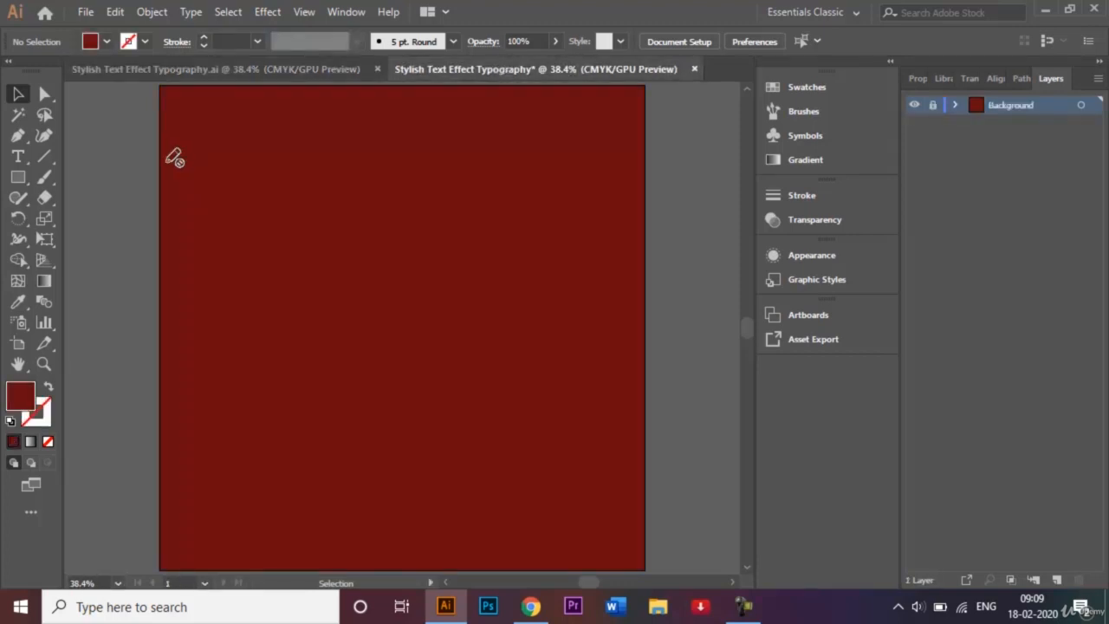
click(1057, 580)
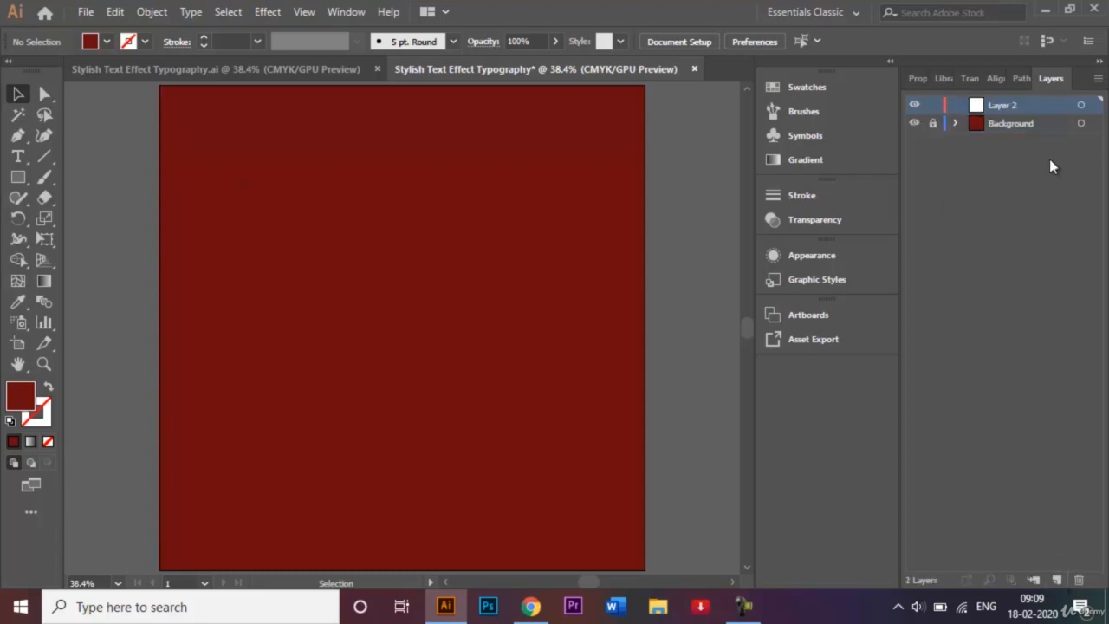
double_click(1007, 105)
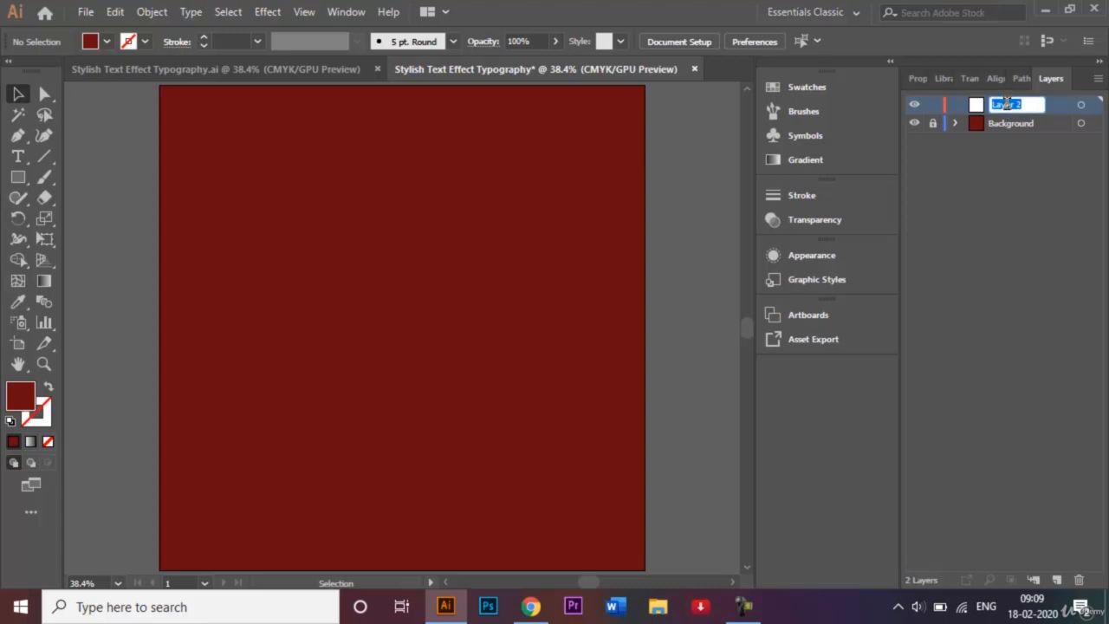
text(Text)
key(Return)
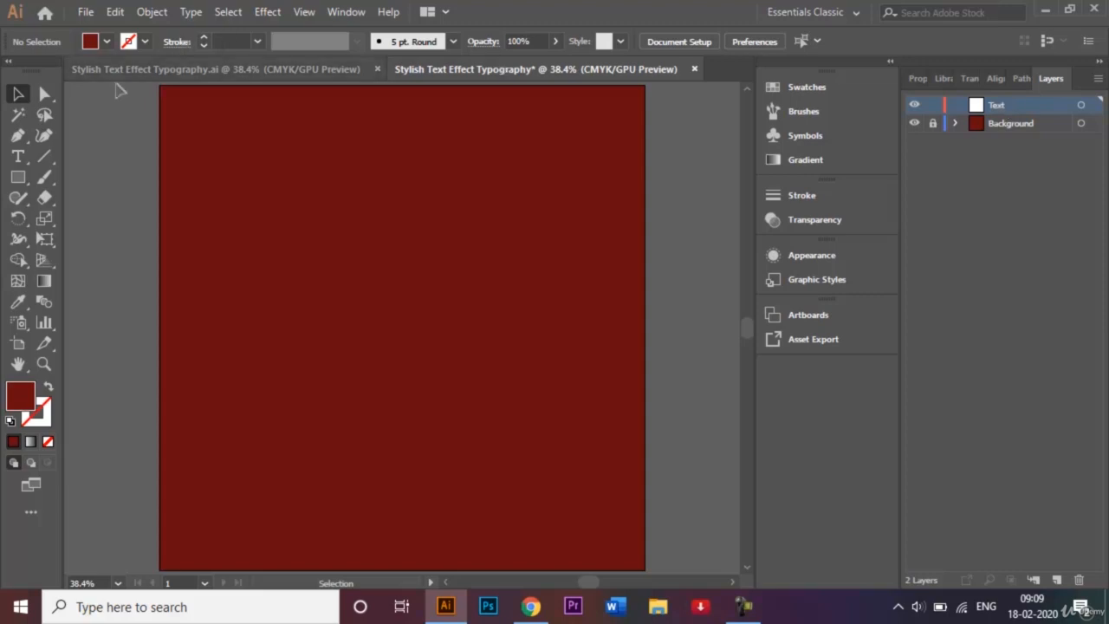
Add the point text "LOVE" near the middle of the artboard on the Text layer
click(15, 160)
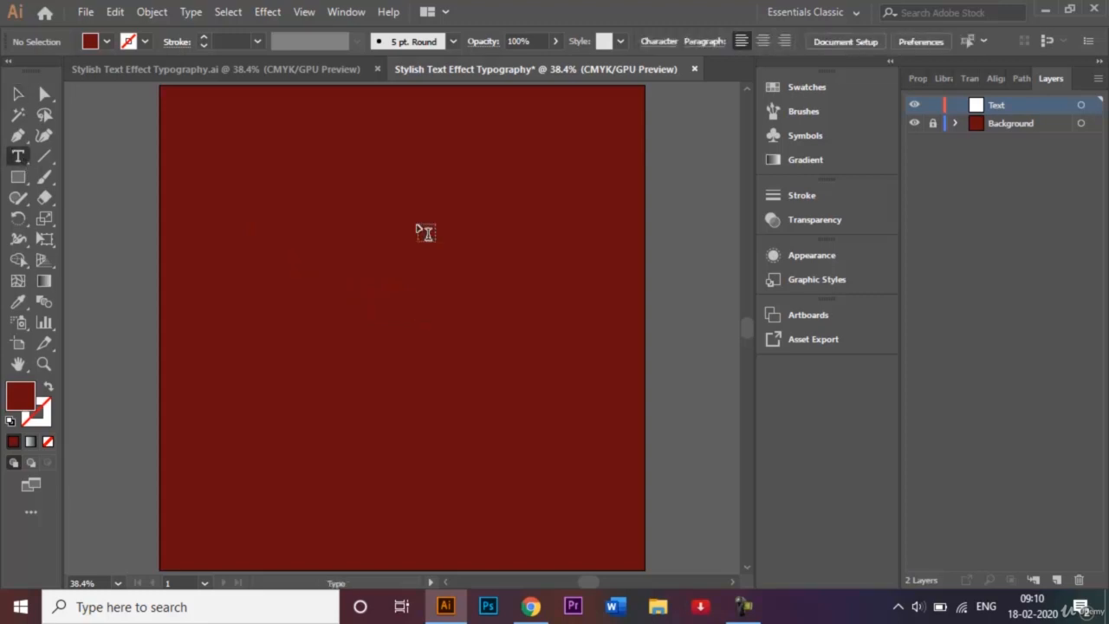
click(401, 295)
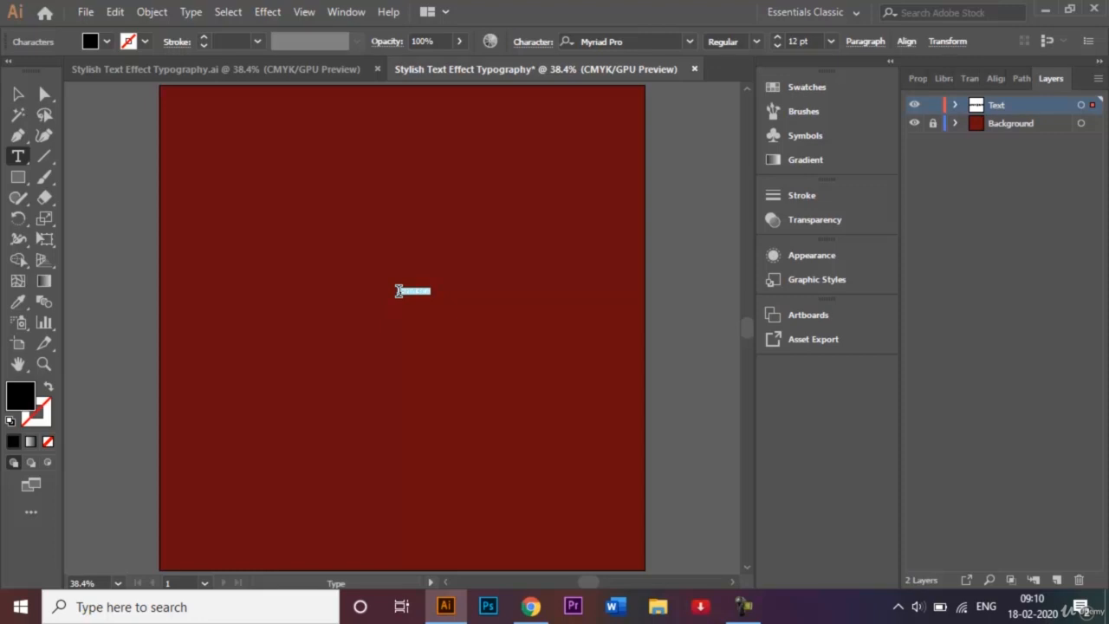
key(BackSpace)
text(LOVE)
click(20, 95)
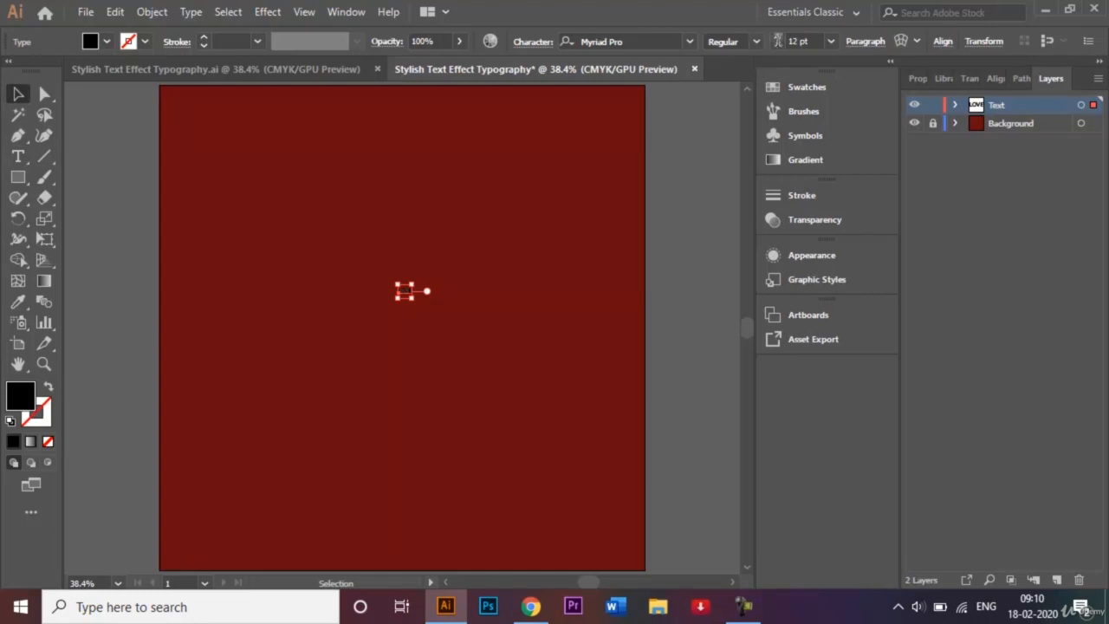
Set the font size of the LOVE text to 120 pt
click(798, 41)
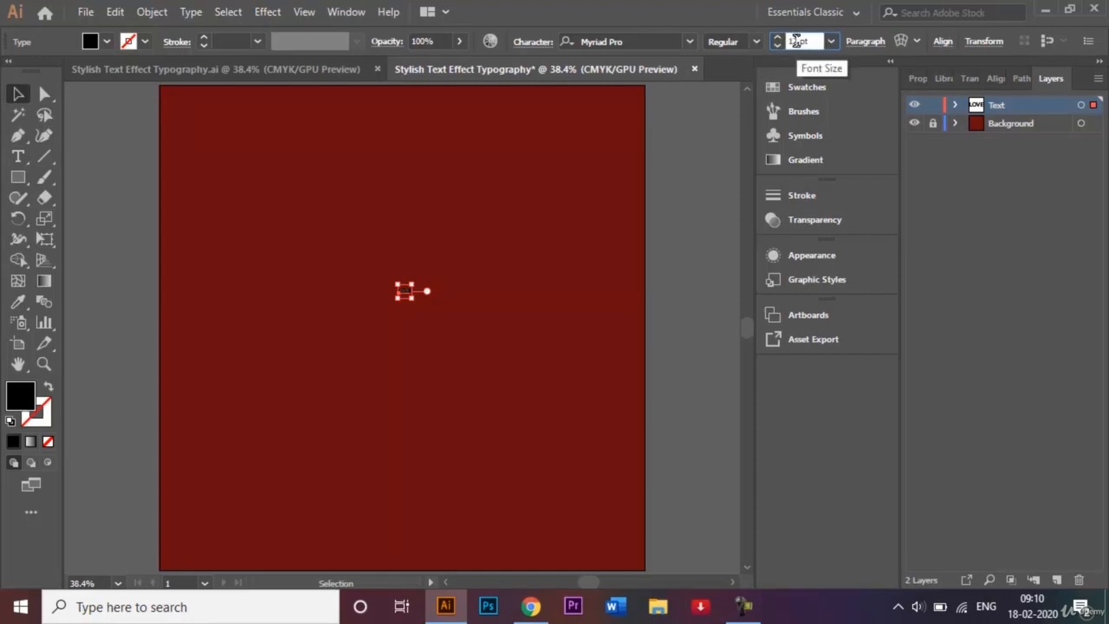
text(120)
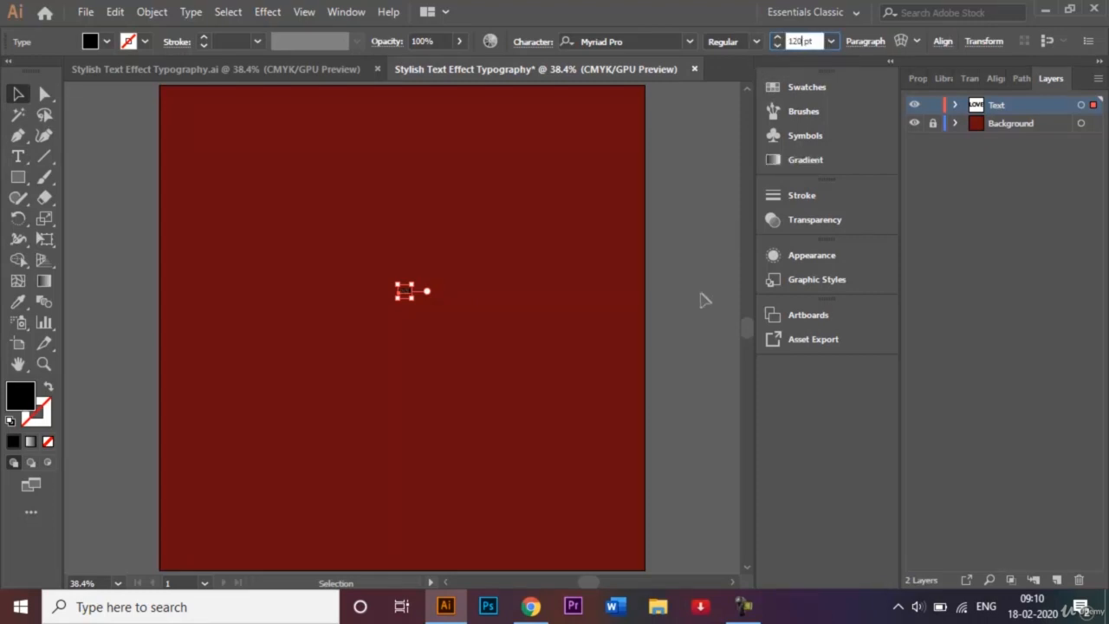
key(Return)
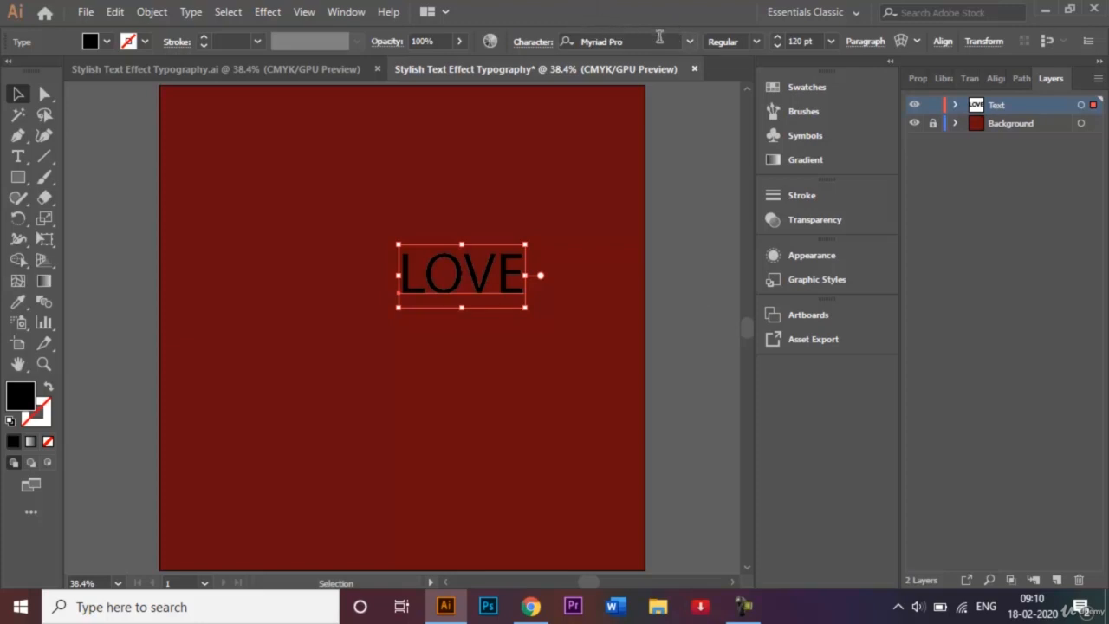
Set the LOVE text in Chaparral Pro Bold and move it to the middle of the artboard
click(693, 45)
click(690, 42)
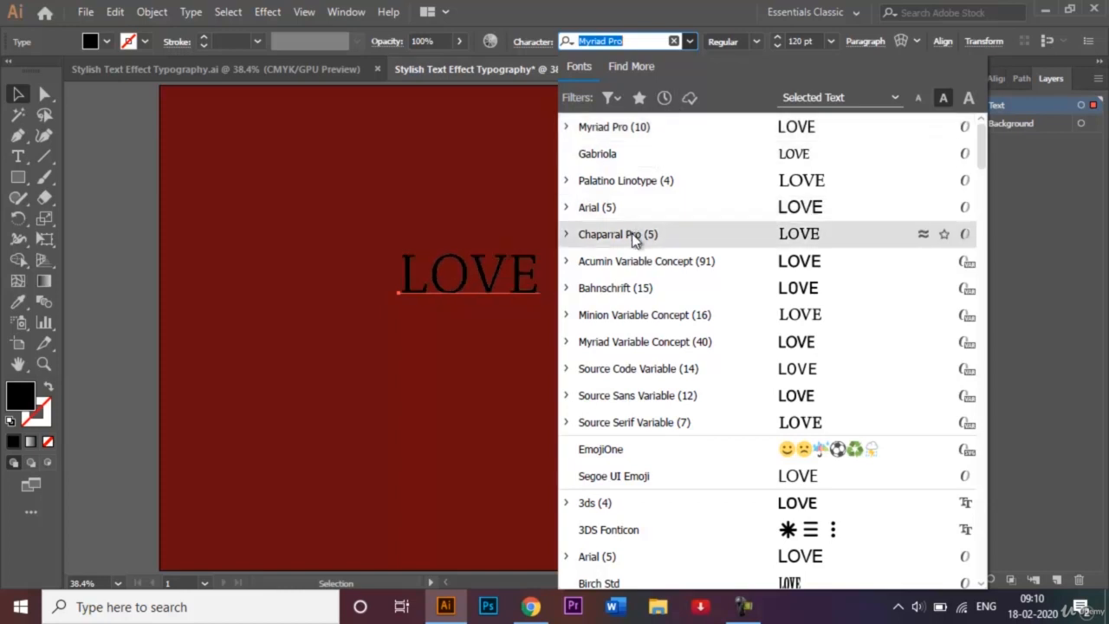
click(733, 232)
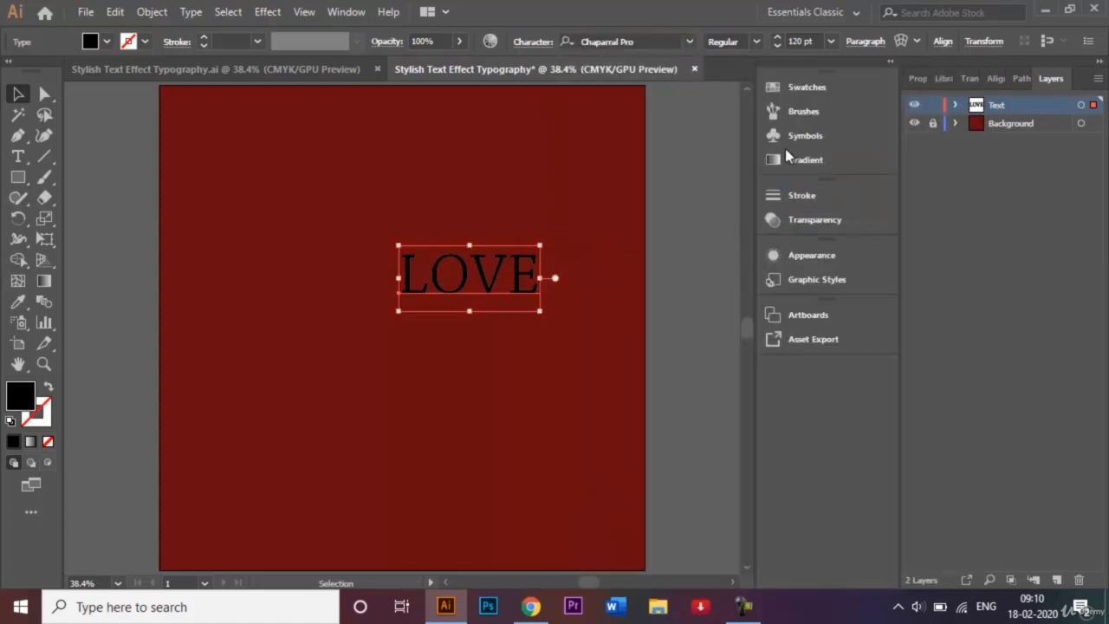
click(756, 43)
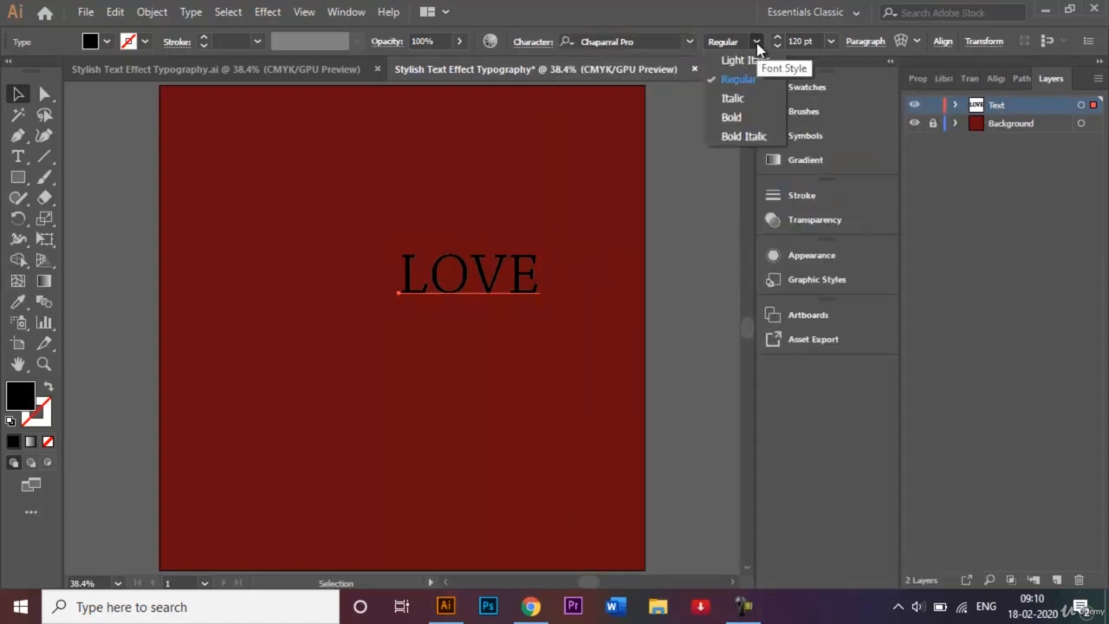
click(733, 117)
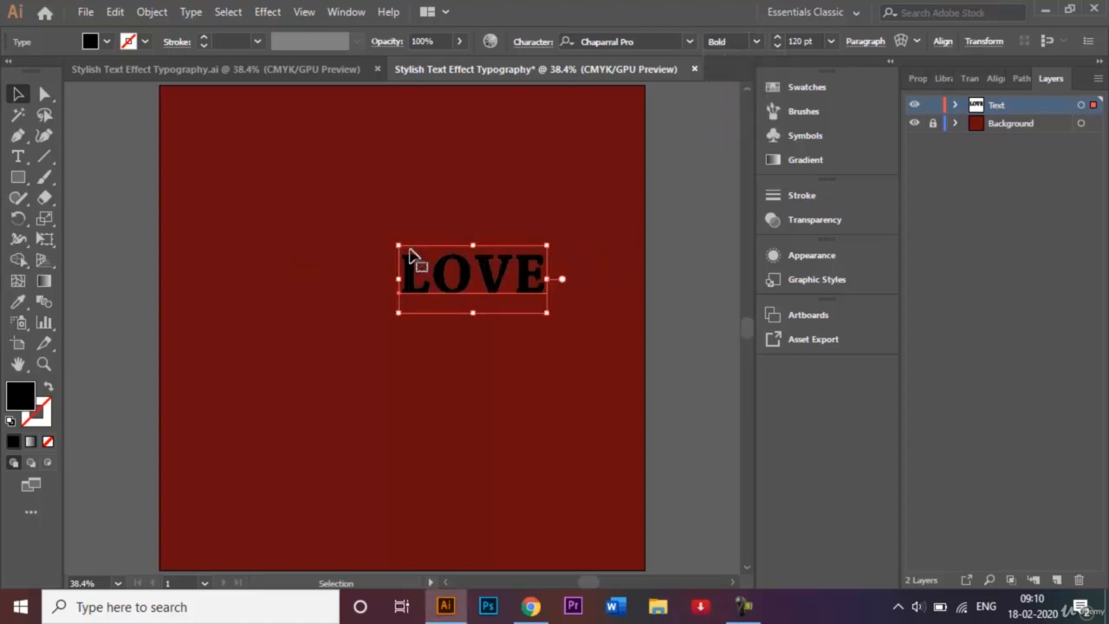
drag(462, 280, 386, 324)
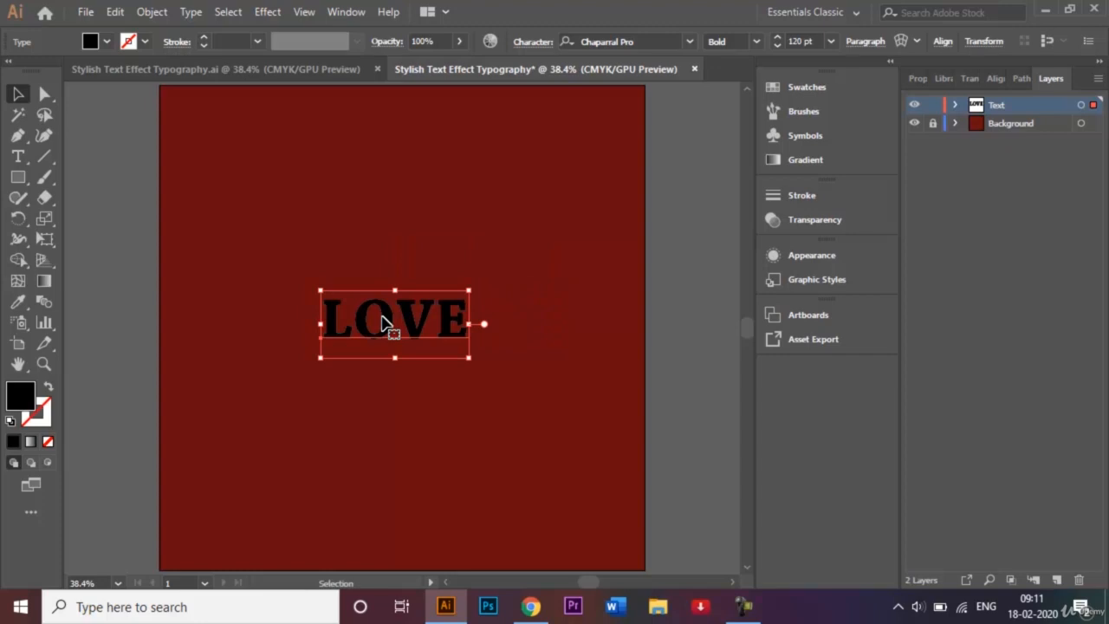
Check the SANTORINI example document, and convert the LOVE text to outlines in the new document
click(299, 70)
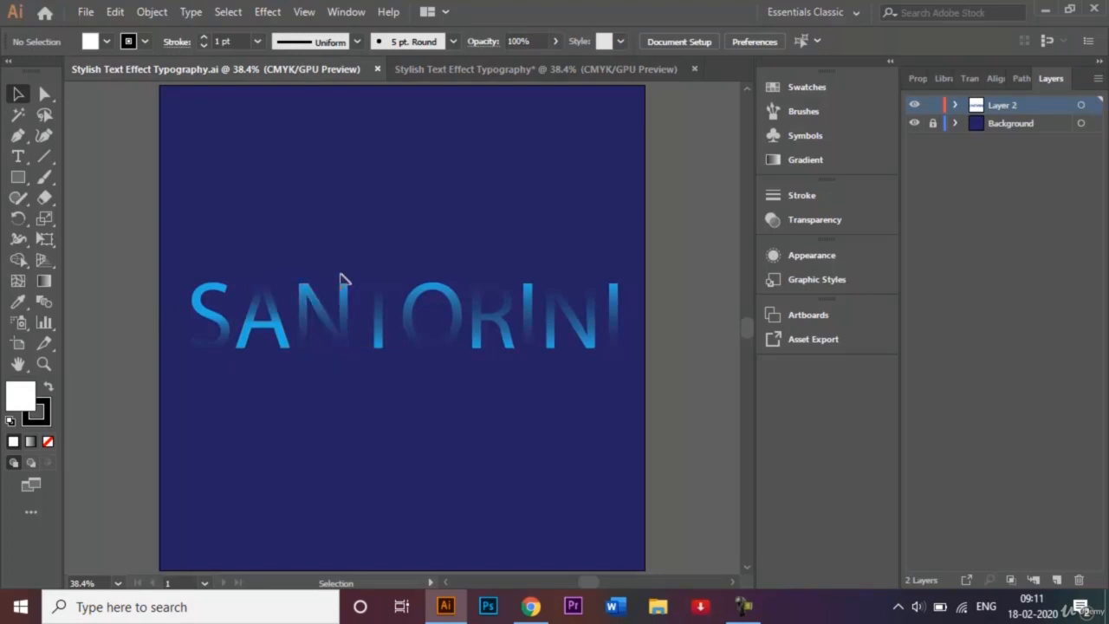
click(517, 68)
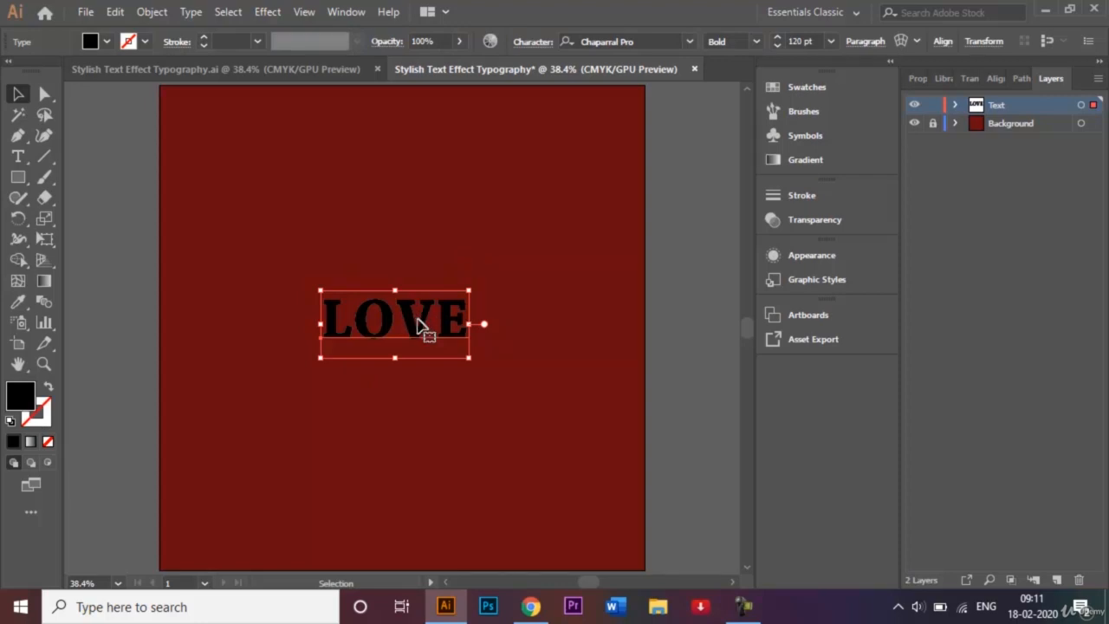
right_click(416, 324)
click(416, 319)
right_click(403, 319)
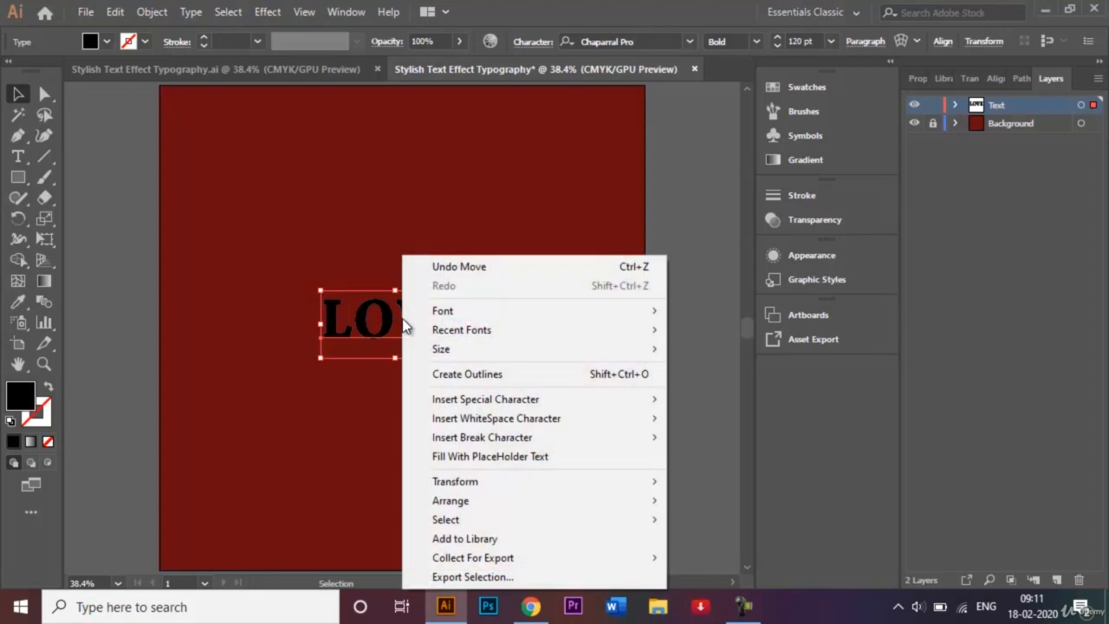
click(513, 373)
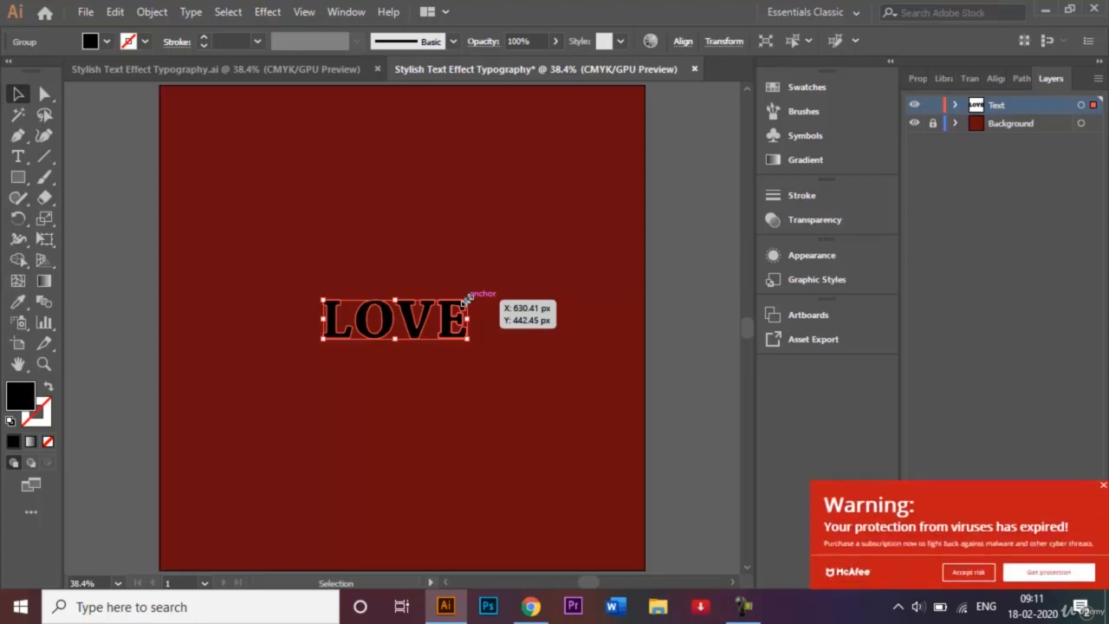
Scale the LOVE outlines up proportionally until they nearly span the artboard's width, and dismiss the antivirus notification
key(shift)
drag(465, 298, 609, 235)
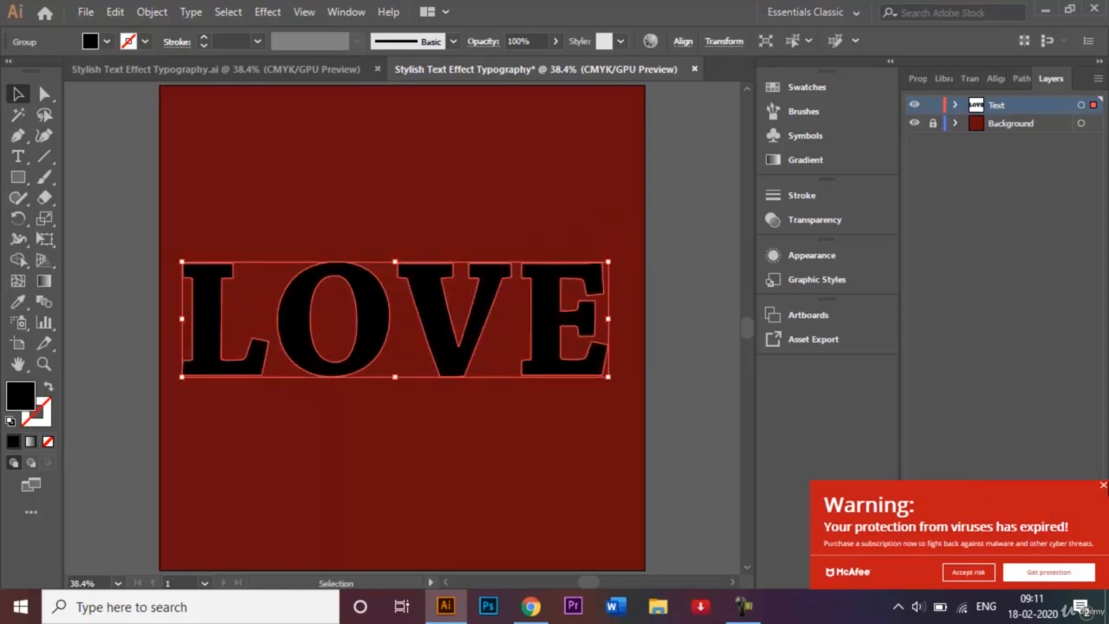
click(1103, 485)
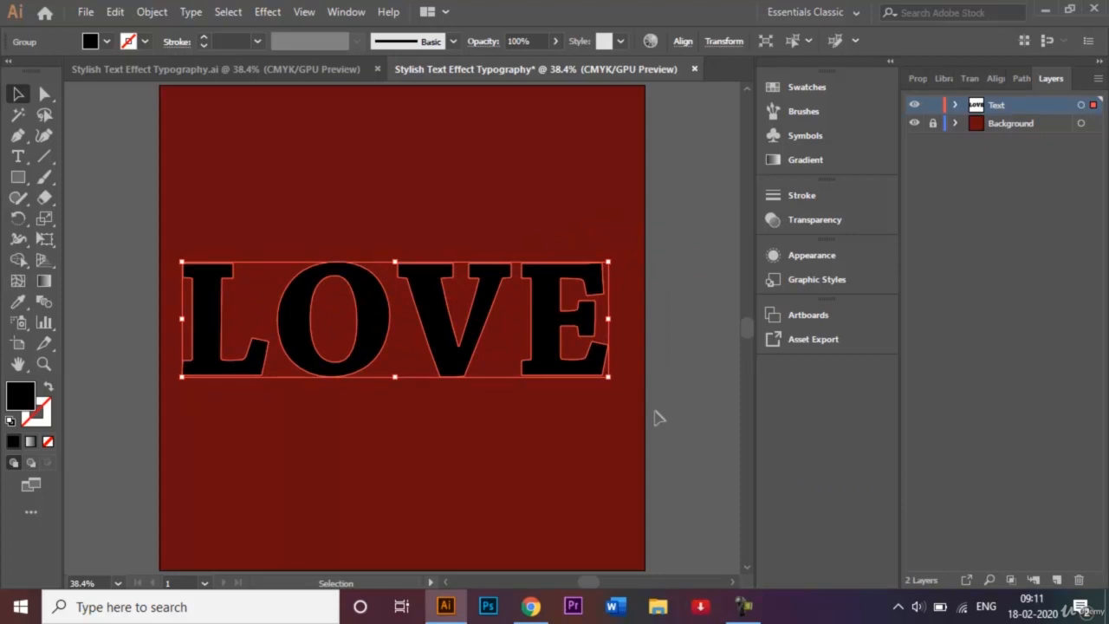
right_click(553, 336)
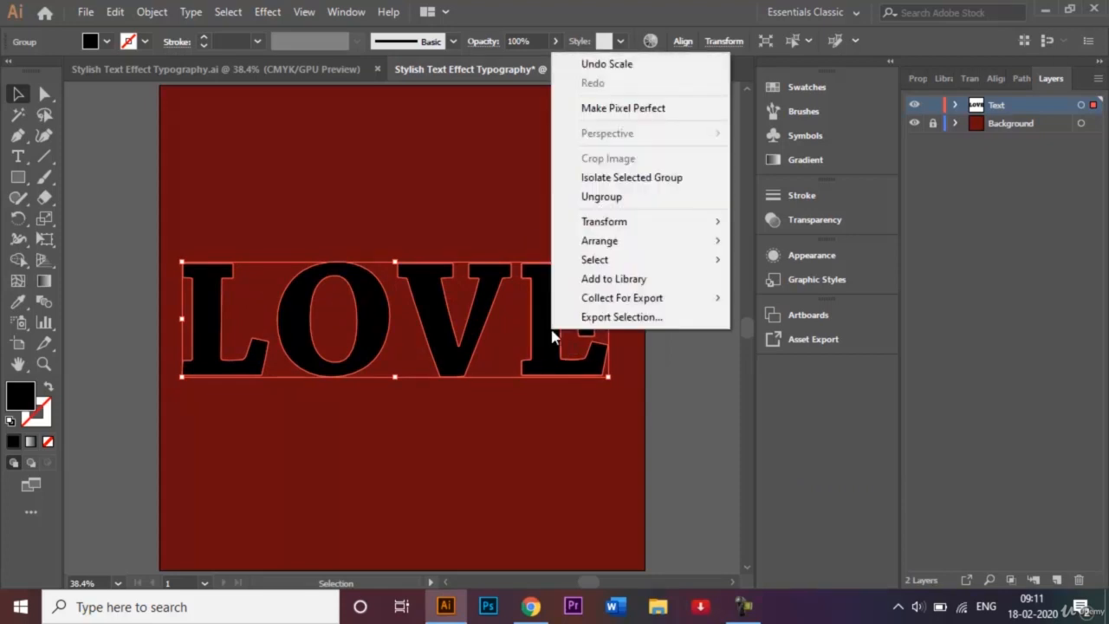
click(661, 390)
click(556, 340)
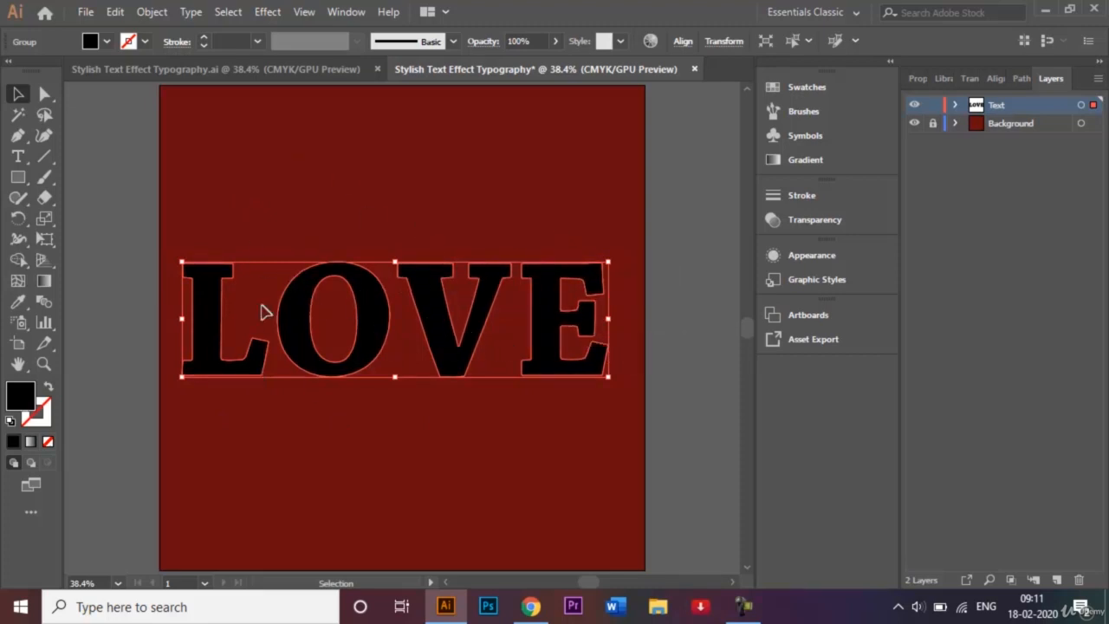
Fill the LOVE outlines with a linear gradient from white to magenta
double_click(45, 282)
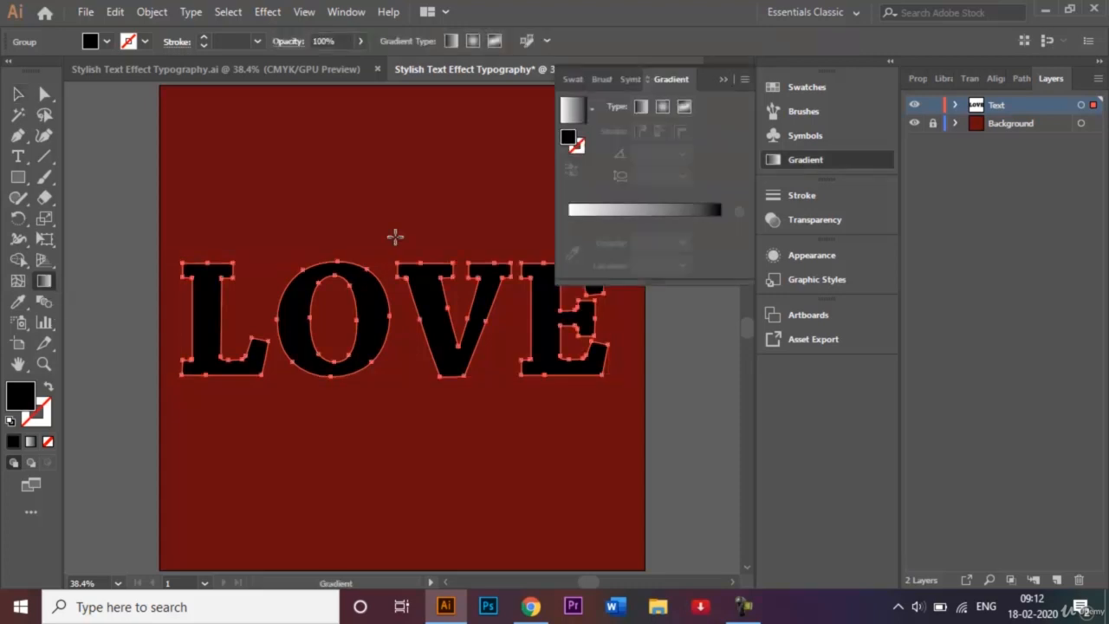
click(592, 212)
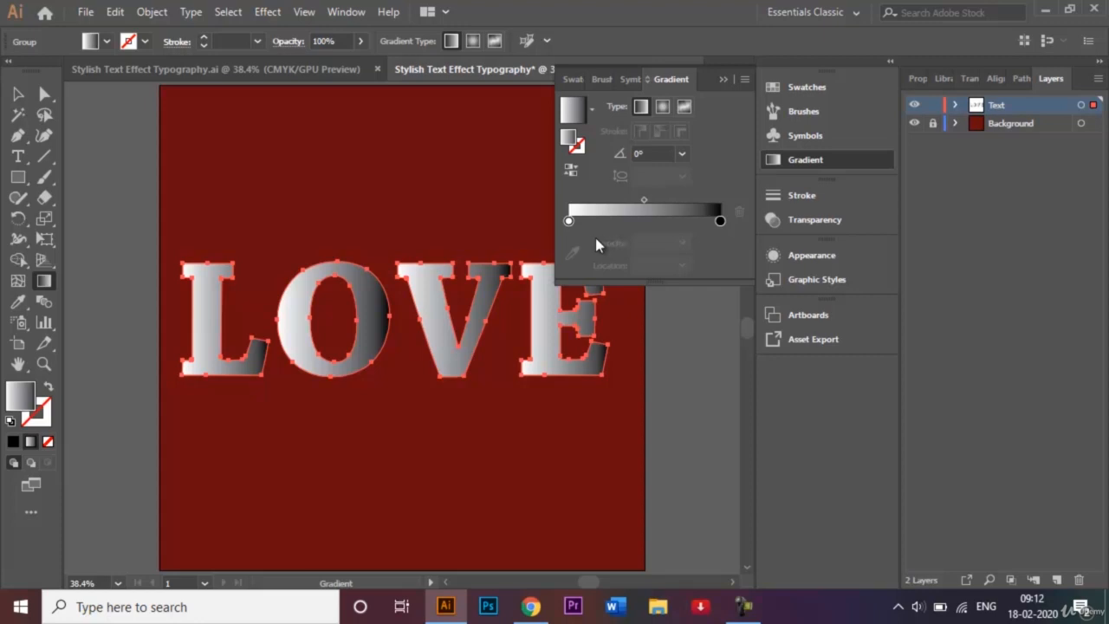
click(720, 222)
double_click(720, 222)
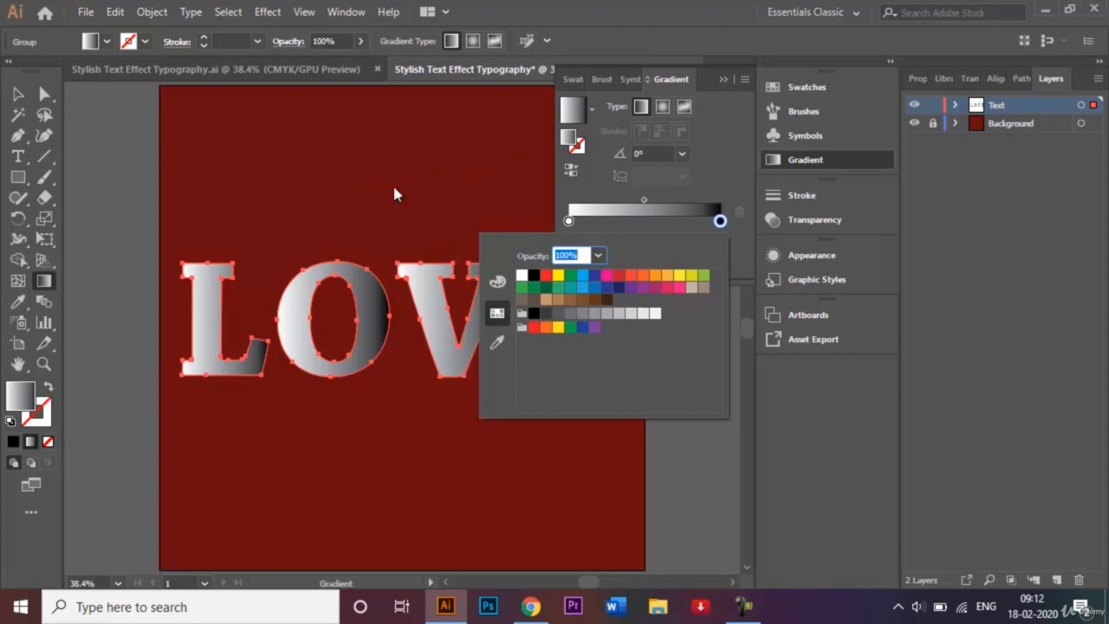
click(656, 289)
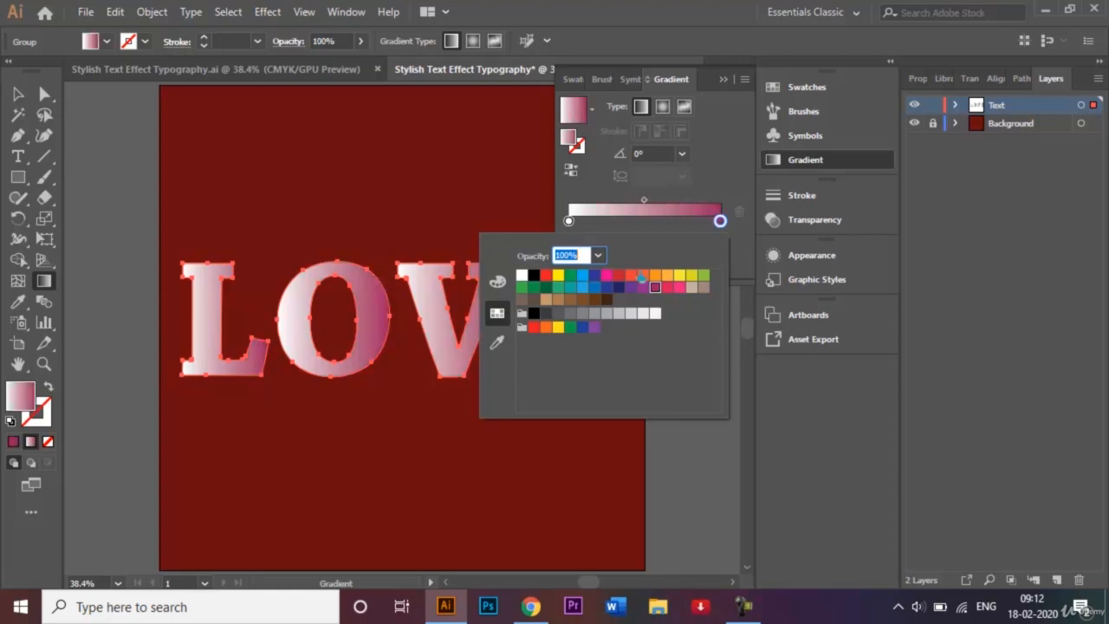
Shift the gradient midpoint of the LOVE letters towards the white stop, to about 22.6%
click(643, 208)
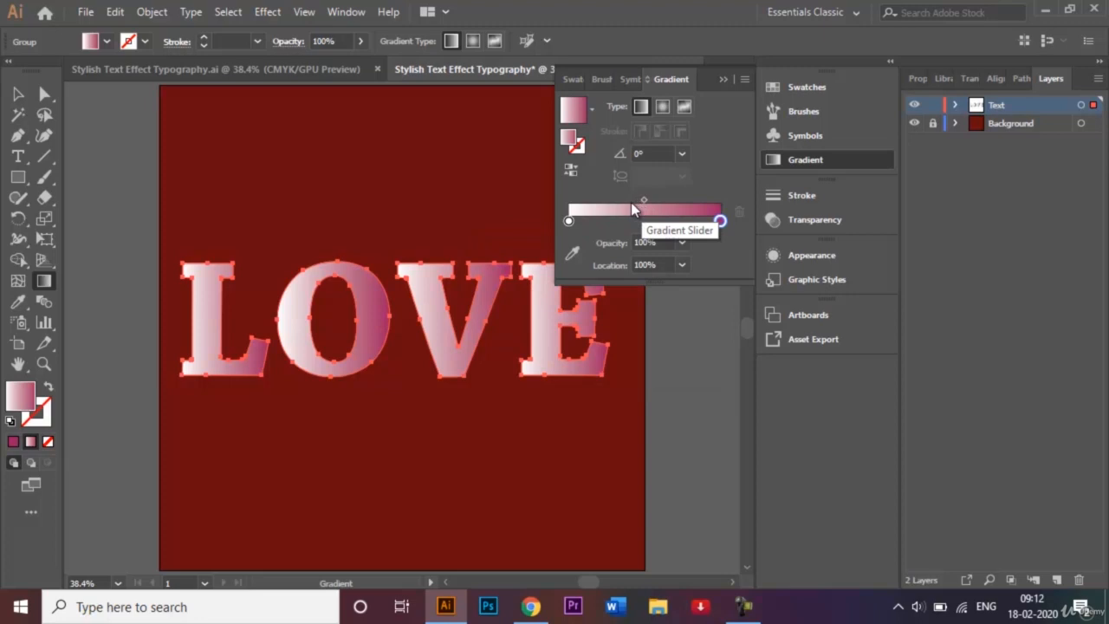
drag(643, 202, 604, 205)
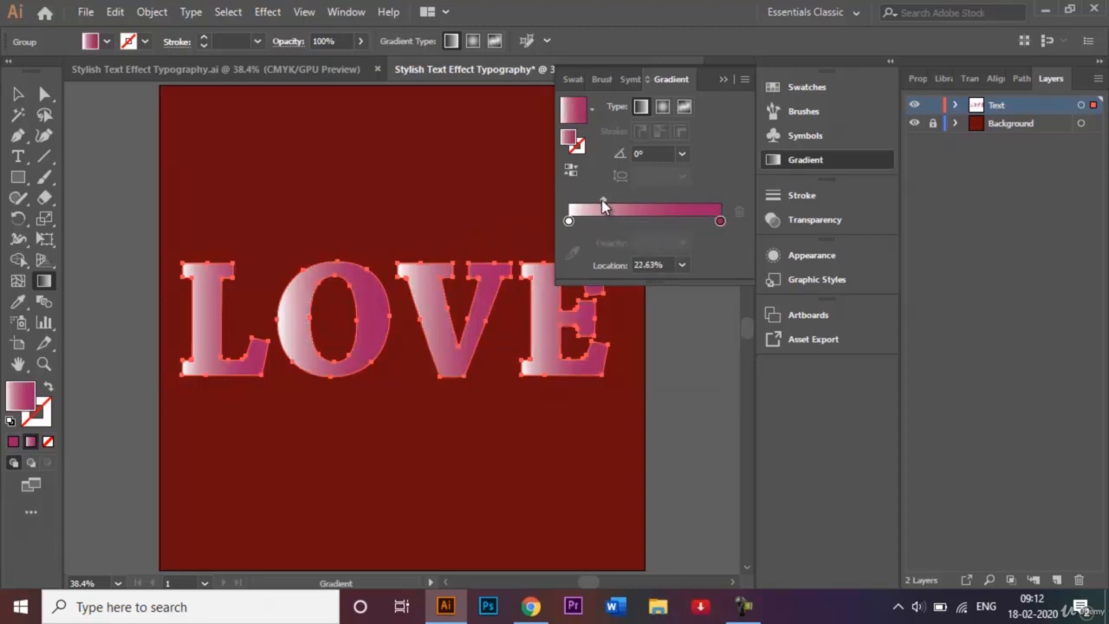
click(722, 77)
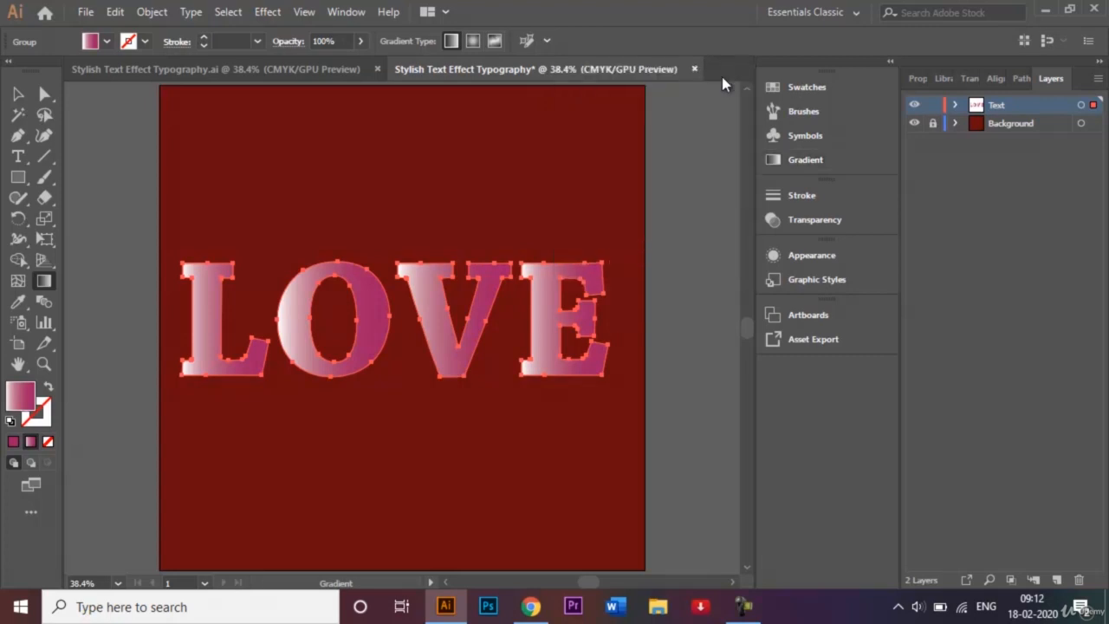
click(20, 97)
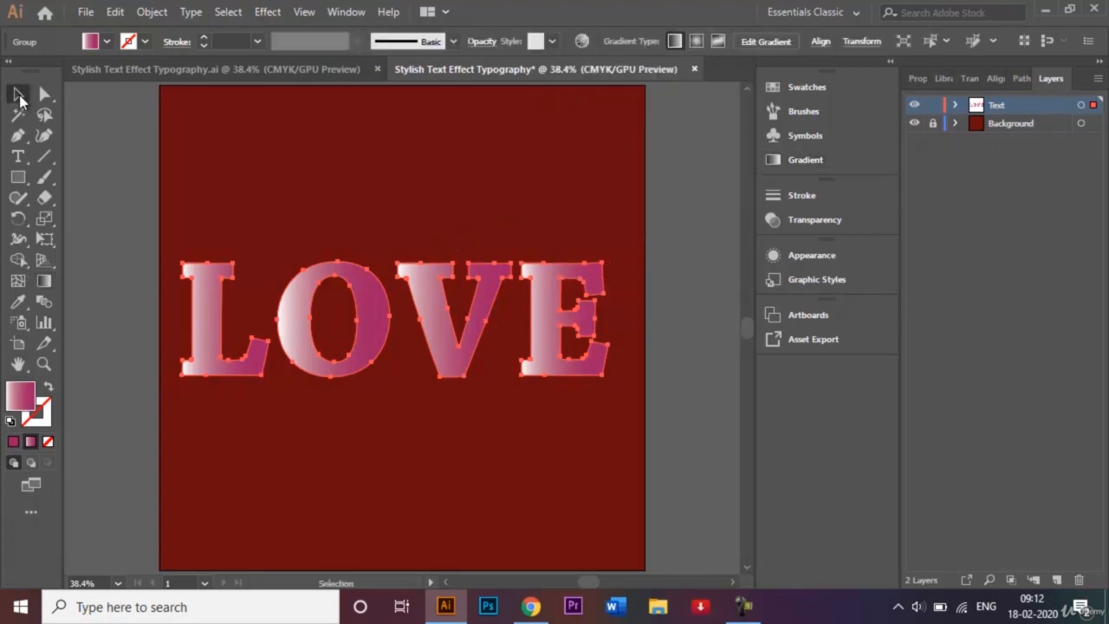
click(334, 220)
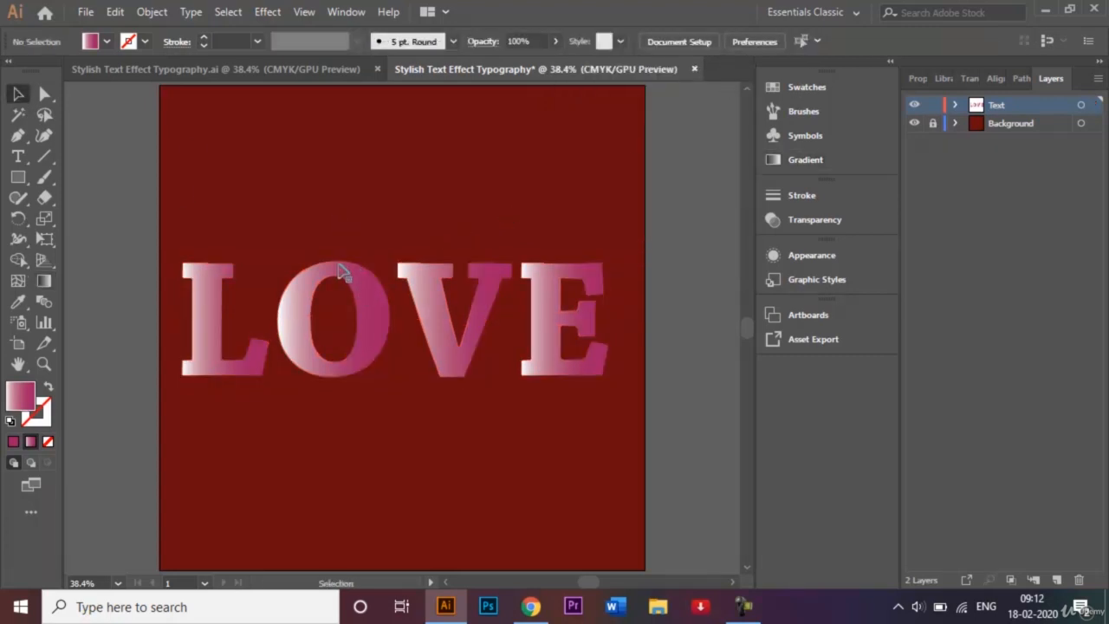
Ungroup the LOVE outlines into separate letters and clear the selection
click(362, 289)
right_click(362, 288)
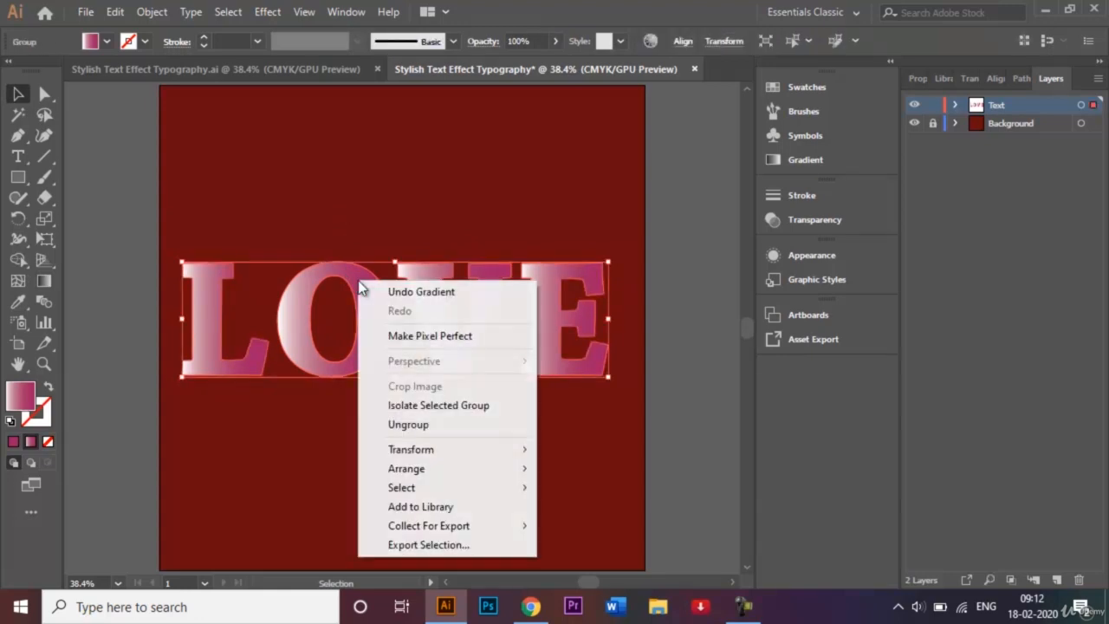
click(420, 428)
click(360, 434)
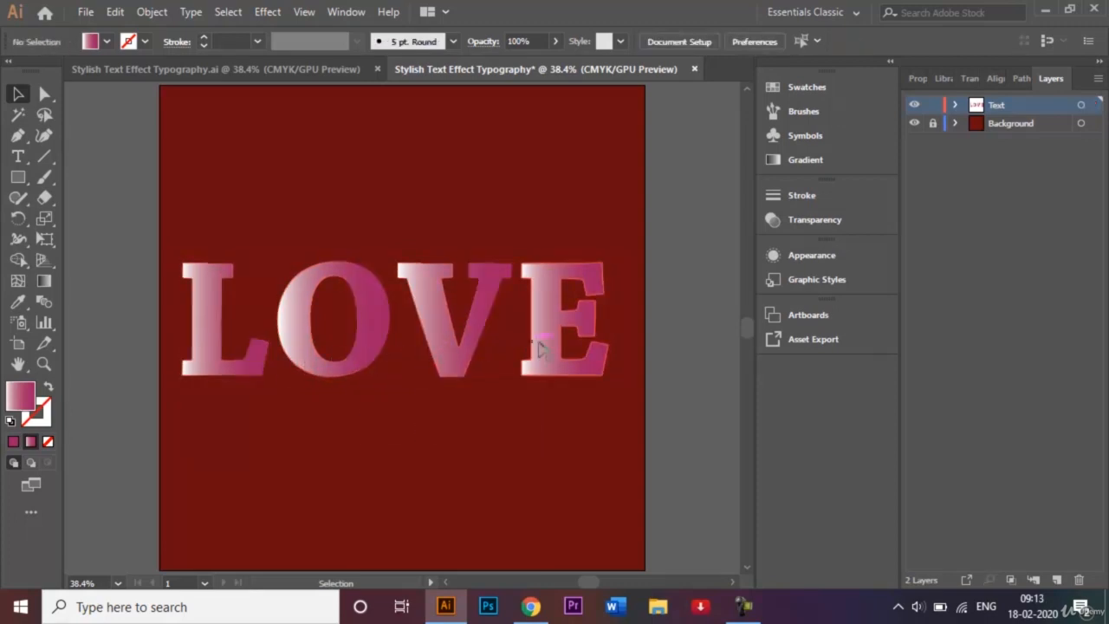
Redirect the letter L's gradient to run from white above to magenta below at about -91°, with its midpoint nearer the letter's top
click(215, 338)
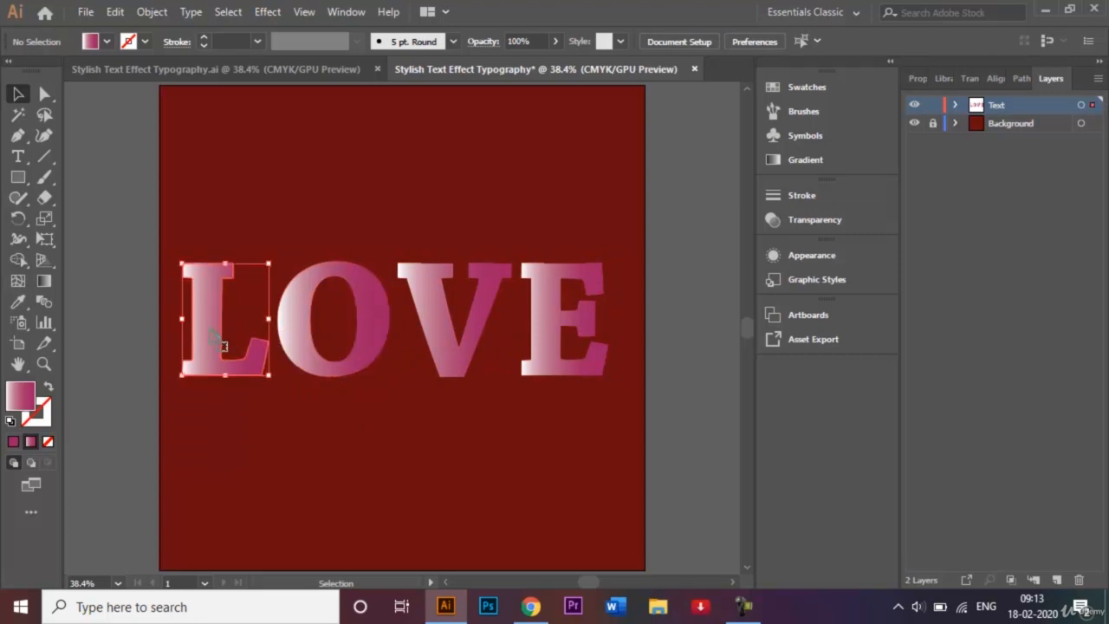
click(44, 282)
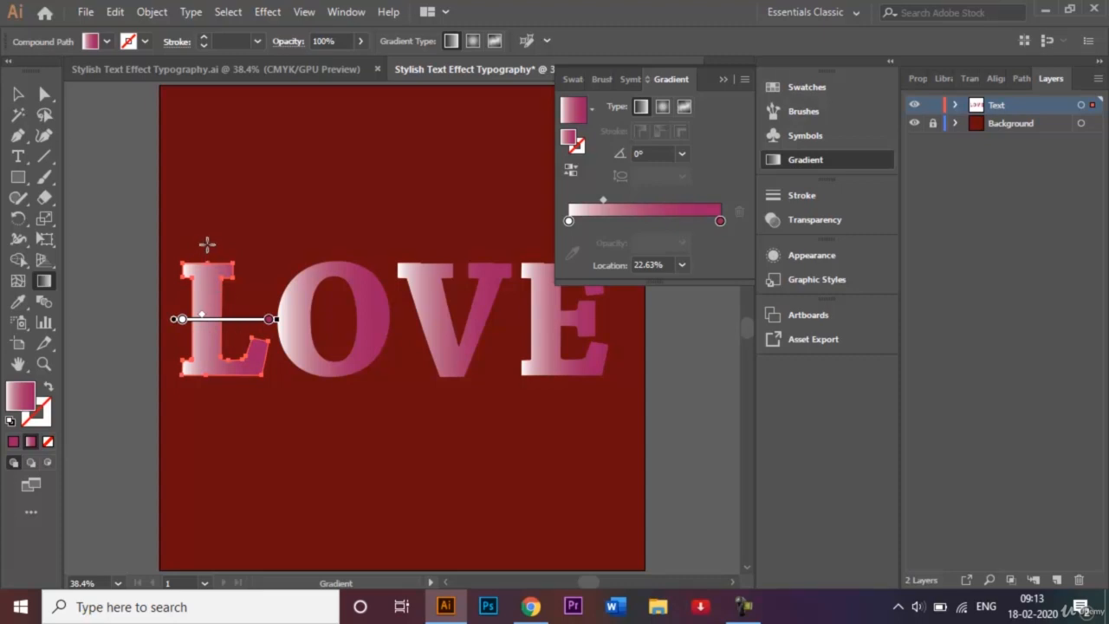
drag(208, 246, 206, 400)
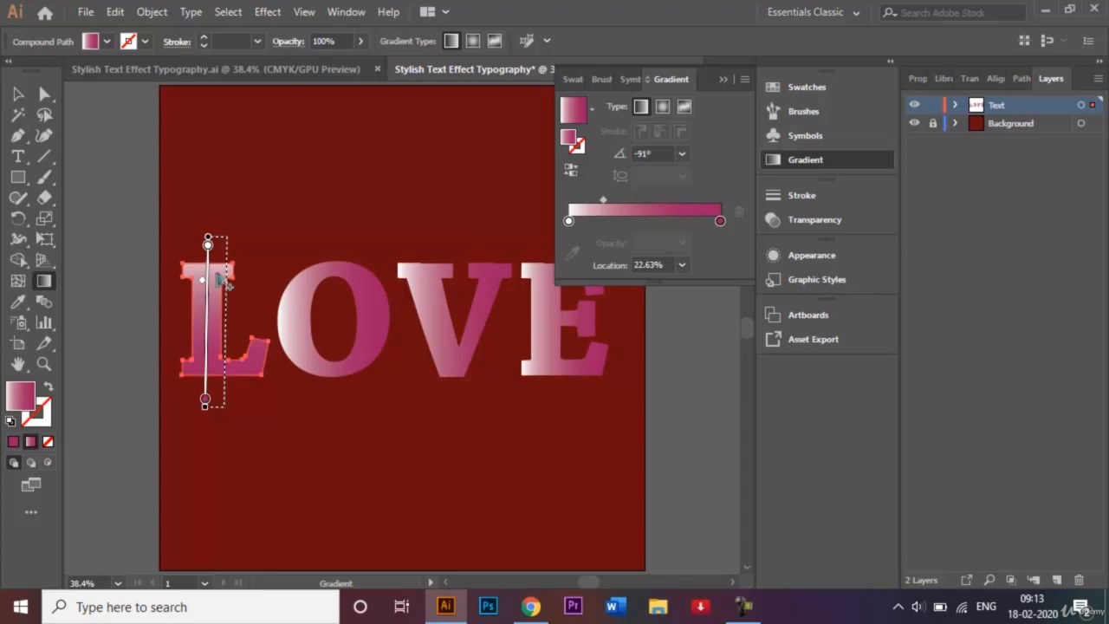
drag(207, 297, 202, 270)
click(724, 80)
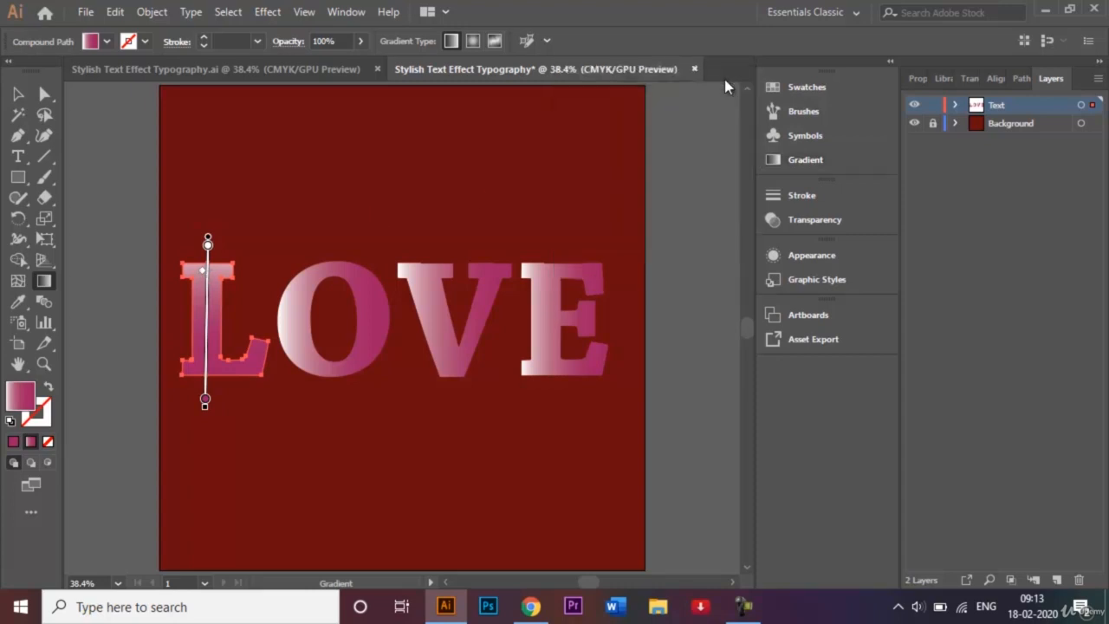
click(20, 95)
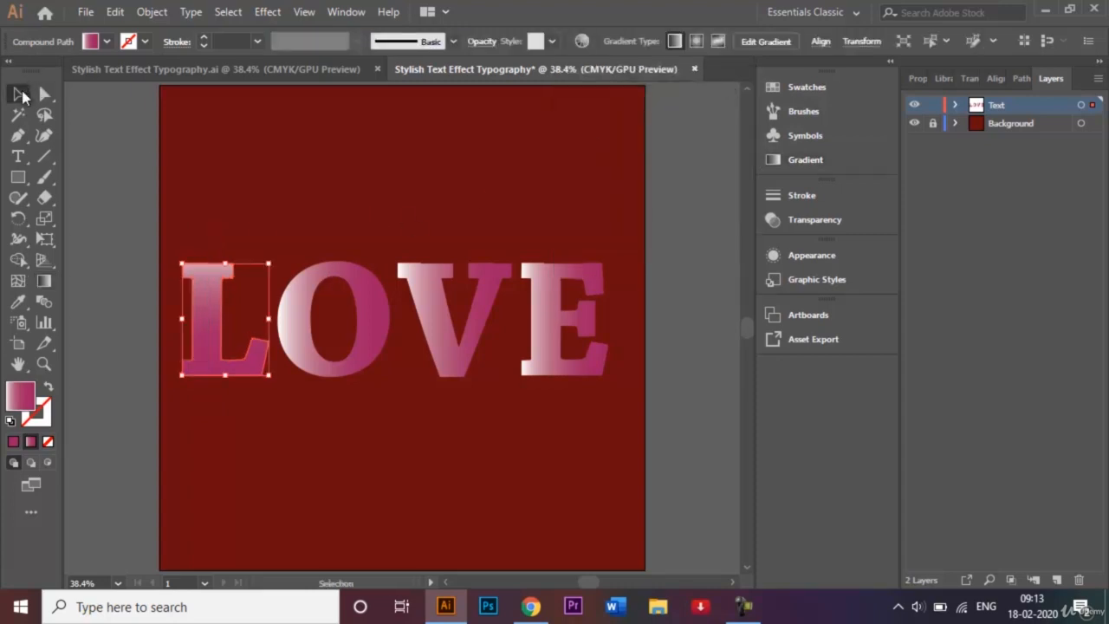
click(318, 247)
Redirect the letter O's gradient to run upward at about 89°, from white at its base to magenta at its top
click(368, 292)
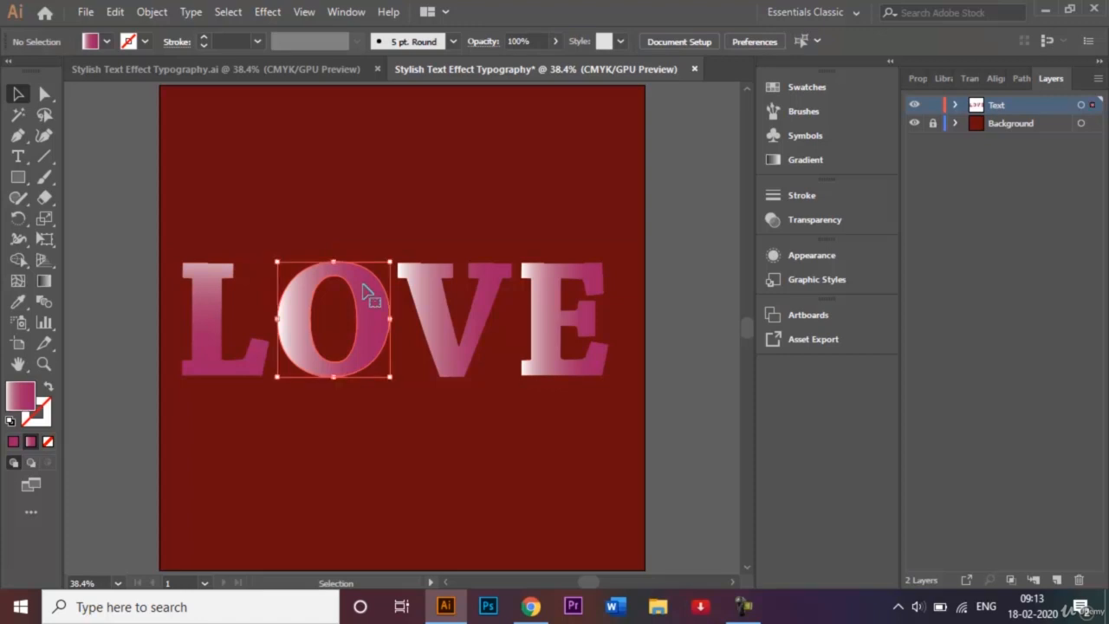
double_click(44, 281)
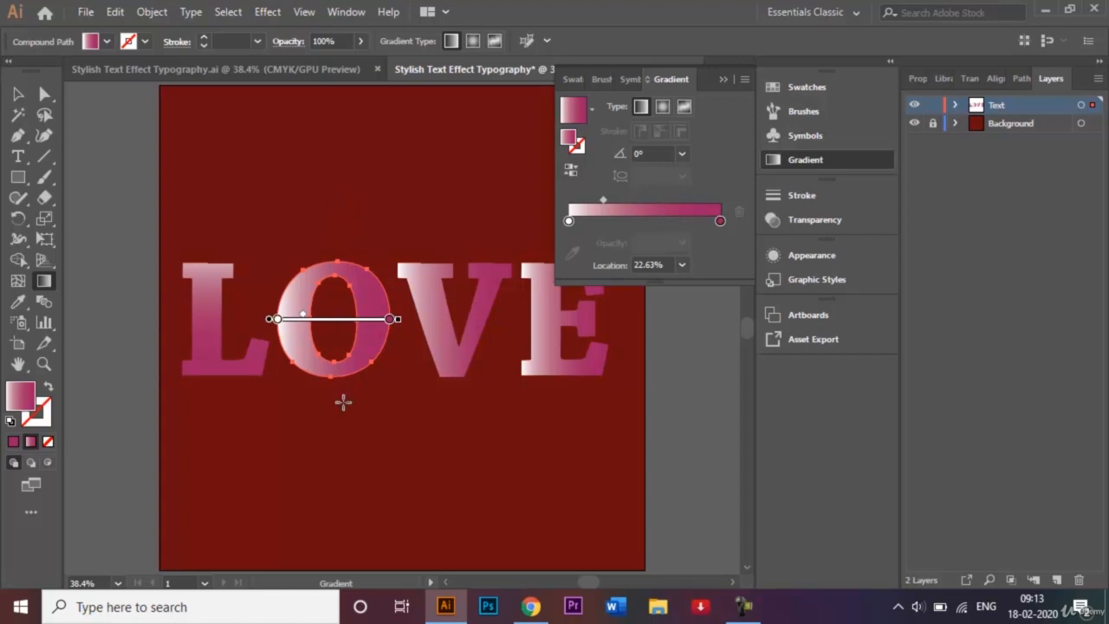
drag(344, 396, 345, 256)
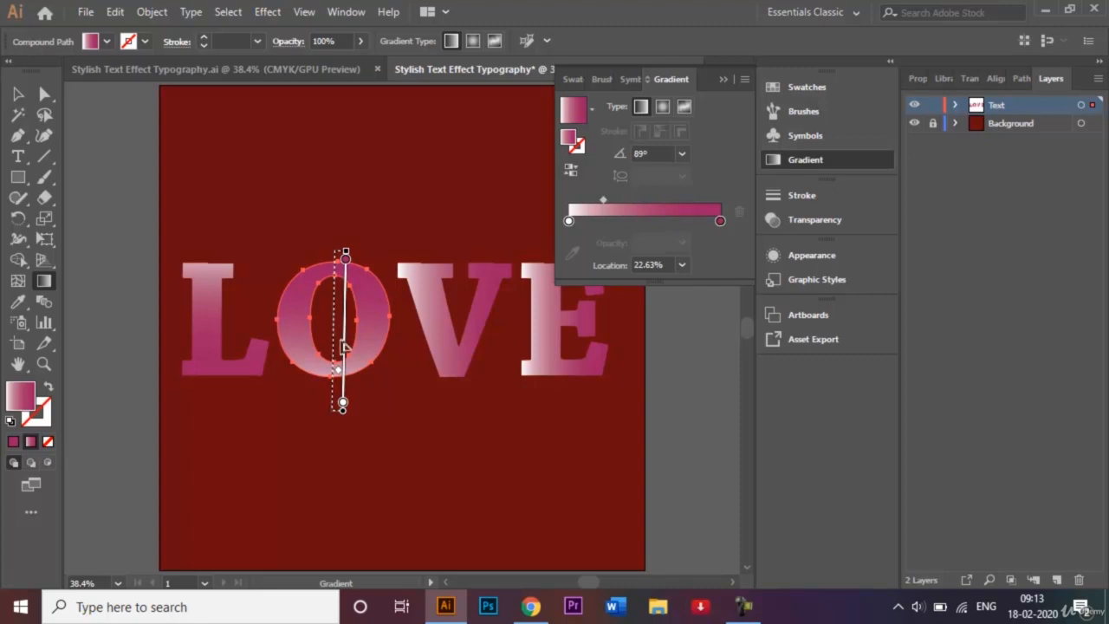
click(723, 79)
click(17, 95)
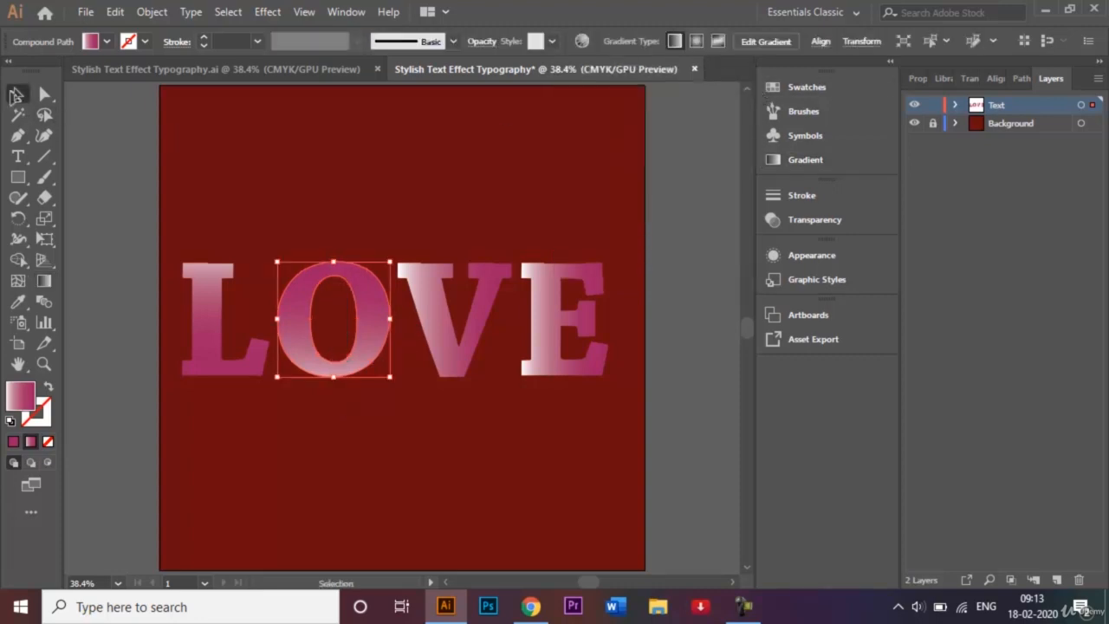
click(232, 176)
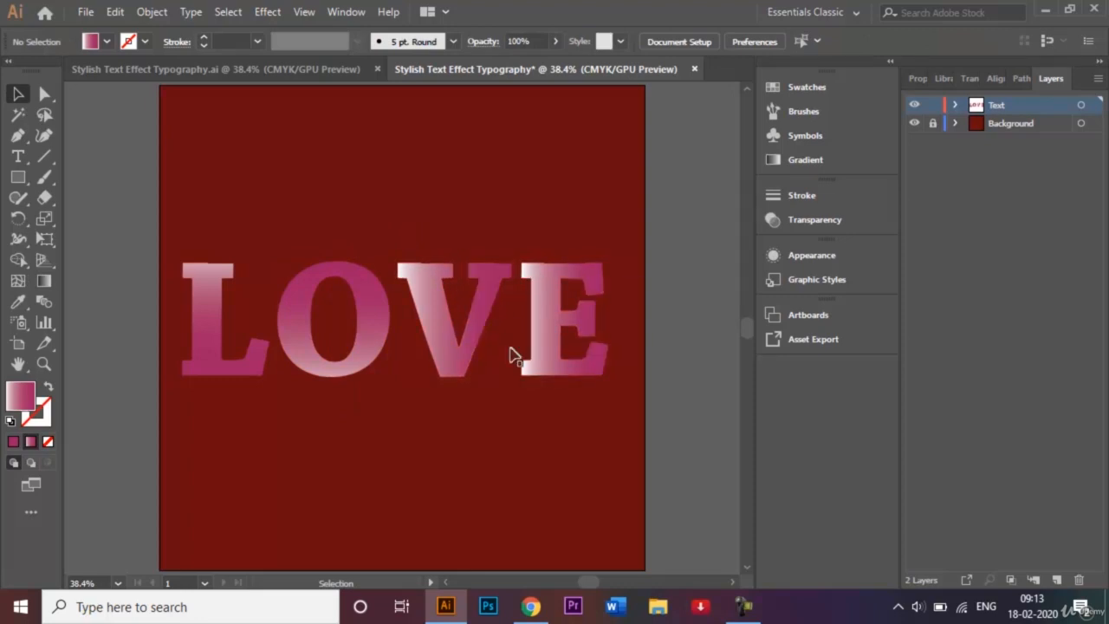
Redirect the letter V's gradient diagonally from white at its upper right to magenta at its lower left, with the midpoint closer to white
double_click(444, 314)
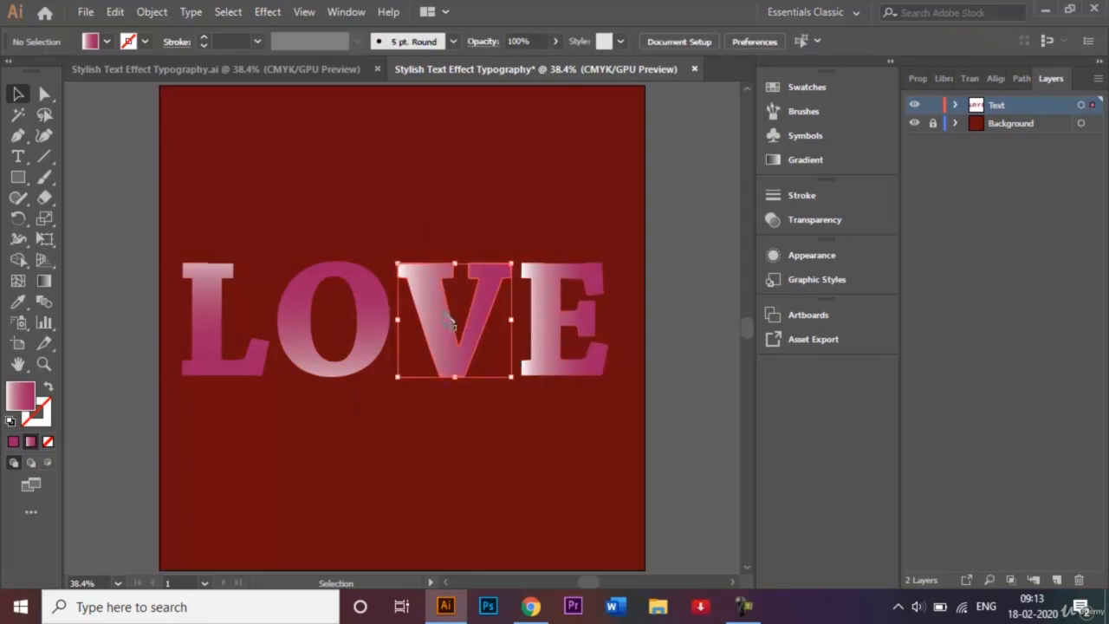
double_click(386, 214)
click(448, 312)
click(45, 281)
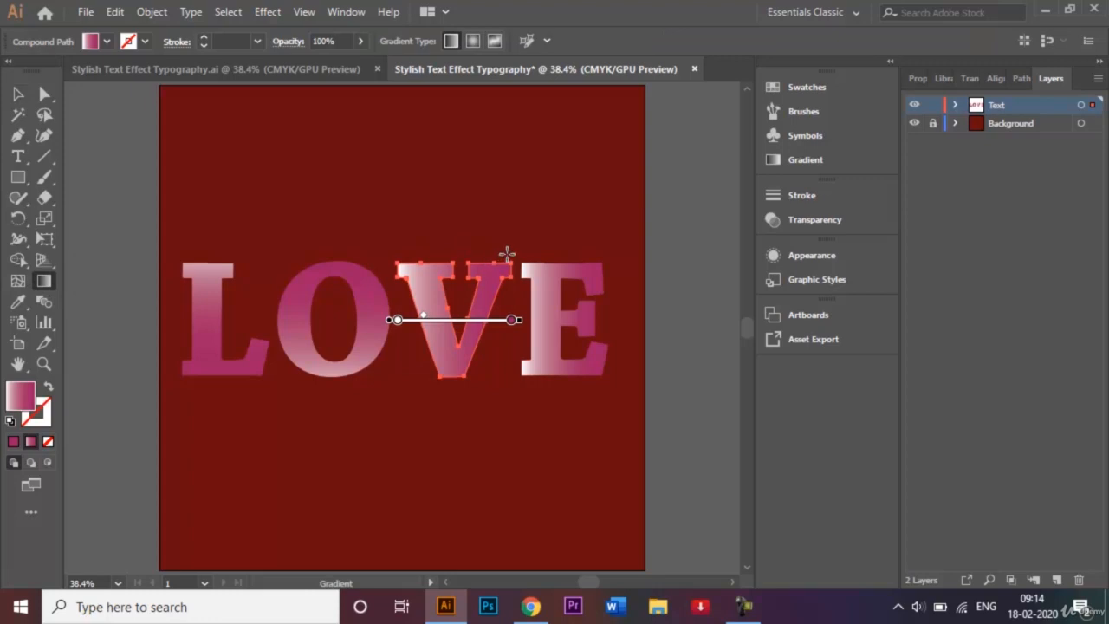
drag(516, 249, 427, 381)
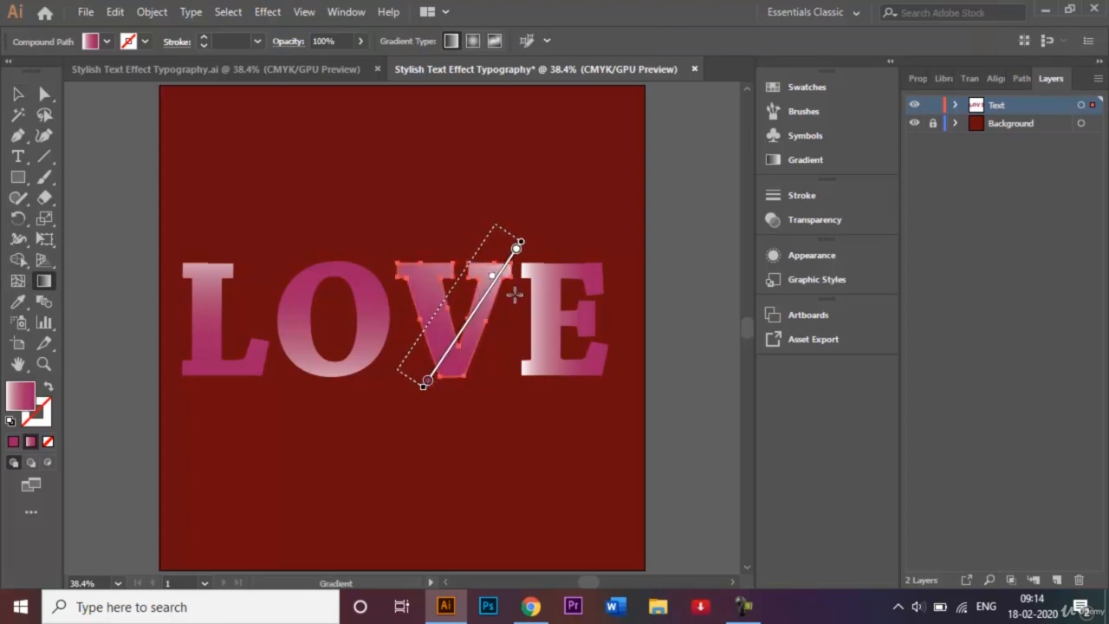
mouse_move(492, 276)
mouse_down()
mouse_move(475, 303)
mouse_move(504, 275)
mouse_up()
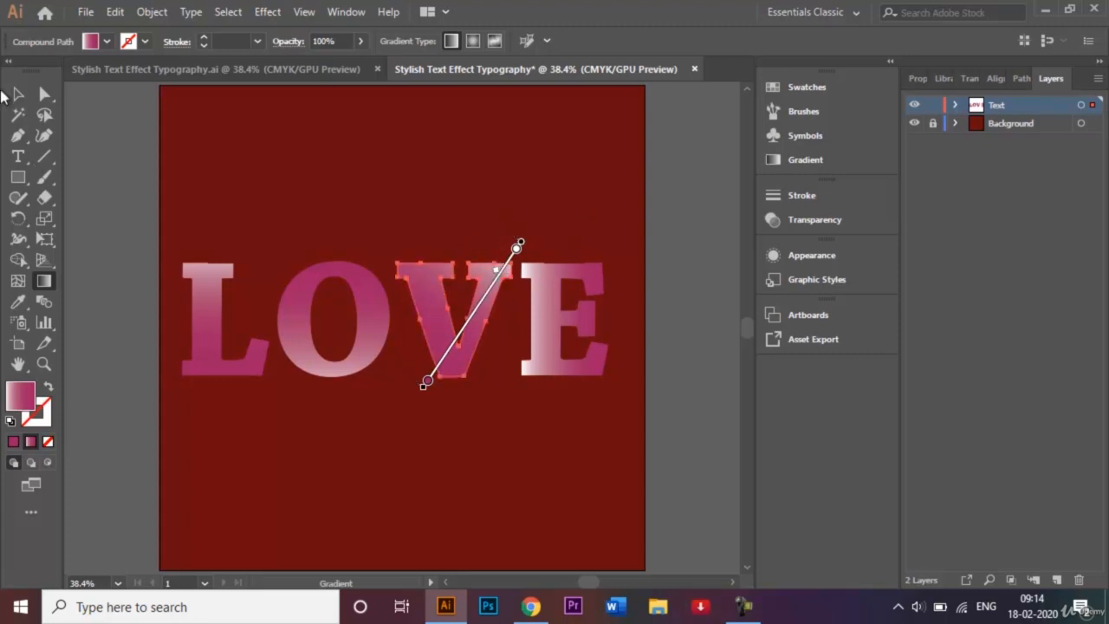
click(18, 94)
click(553, 224)
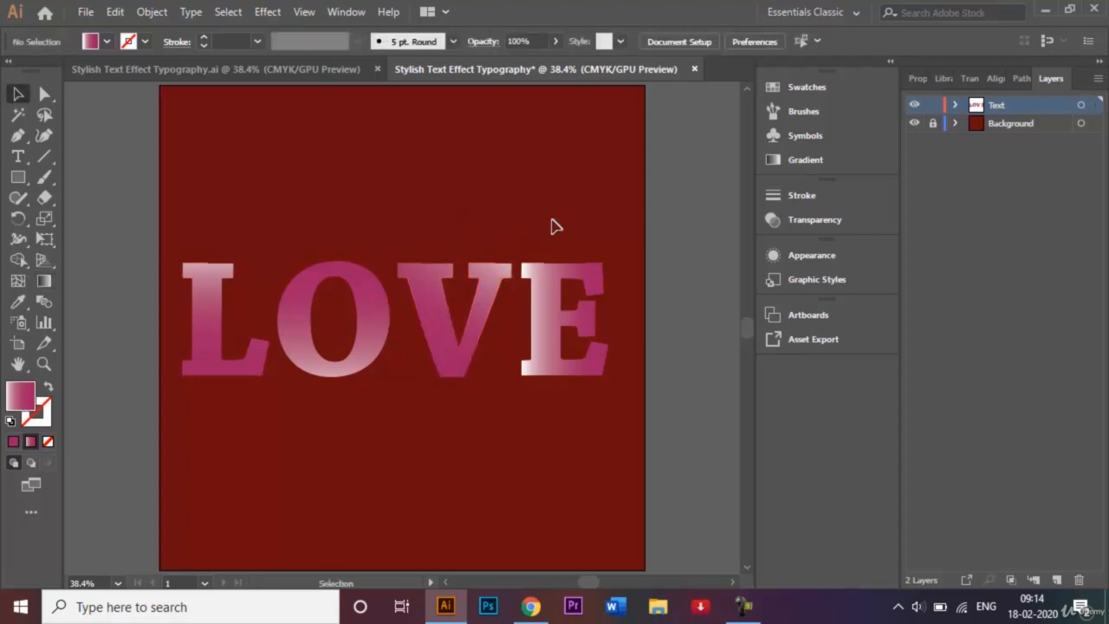
Redirect the letter E's gradient diagonally from white at its lower right to magenta at its upper left, and fine-tune the midpoint near the white end
click(569, 289)
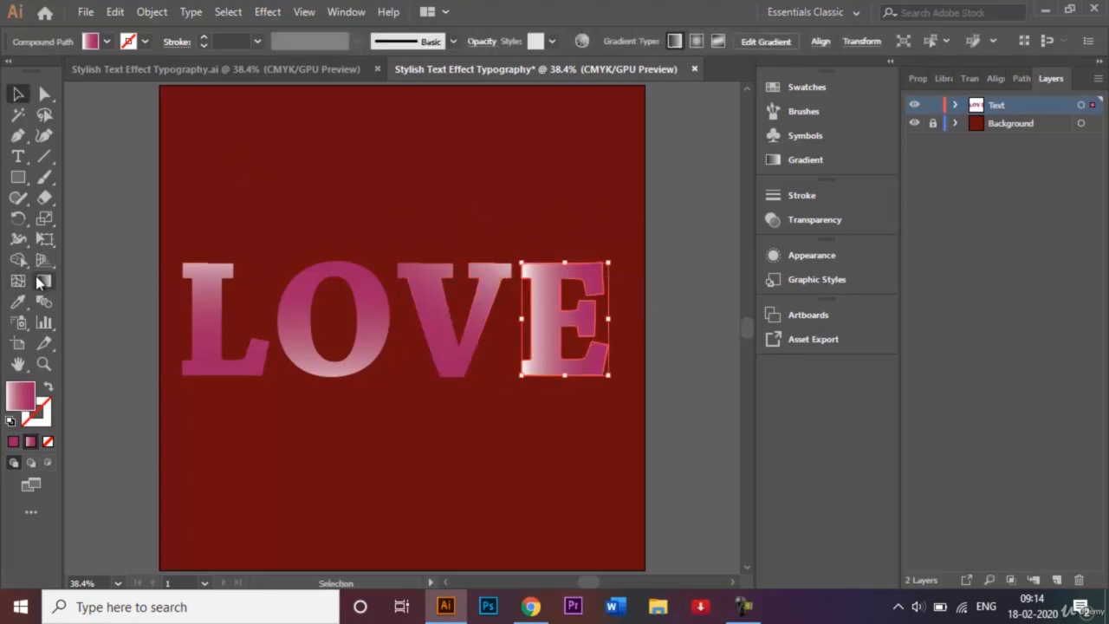
click(44, 281)
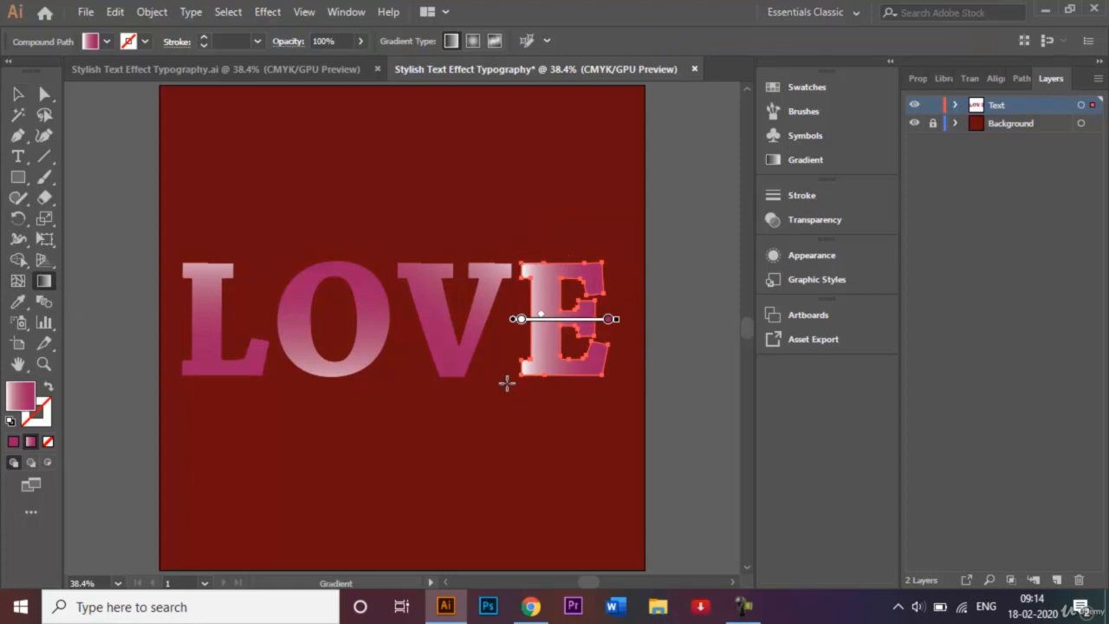
drag(619, 393, 530, 276)
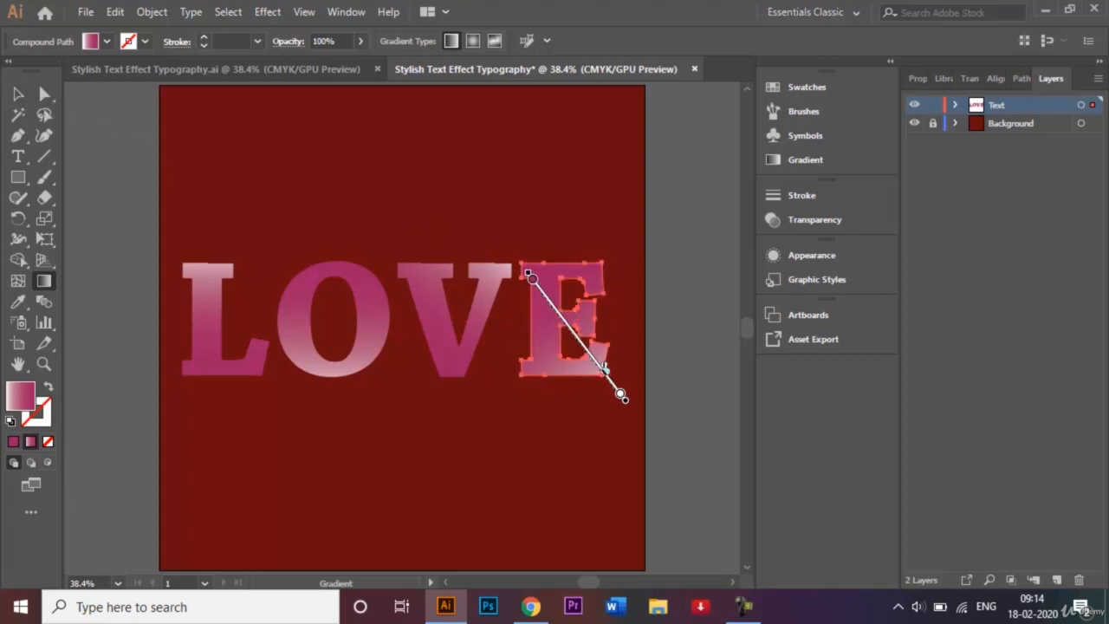
drag(604, 369, 599, 360)
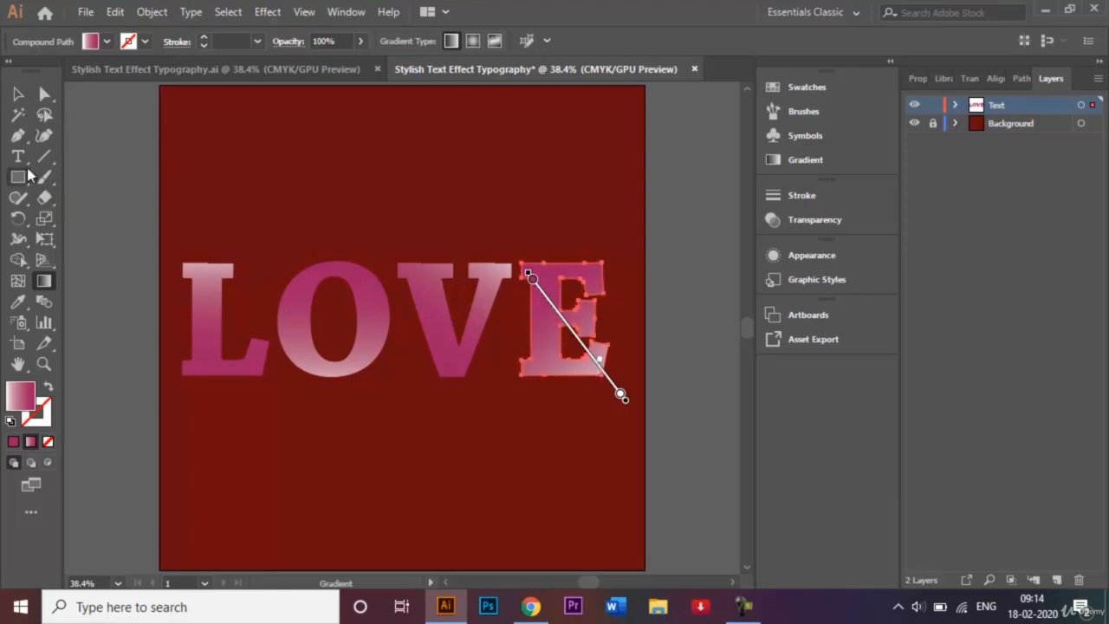
click(19, 93)
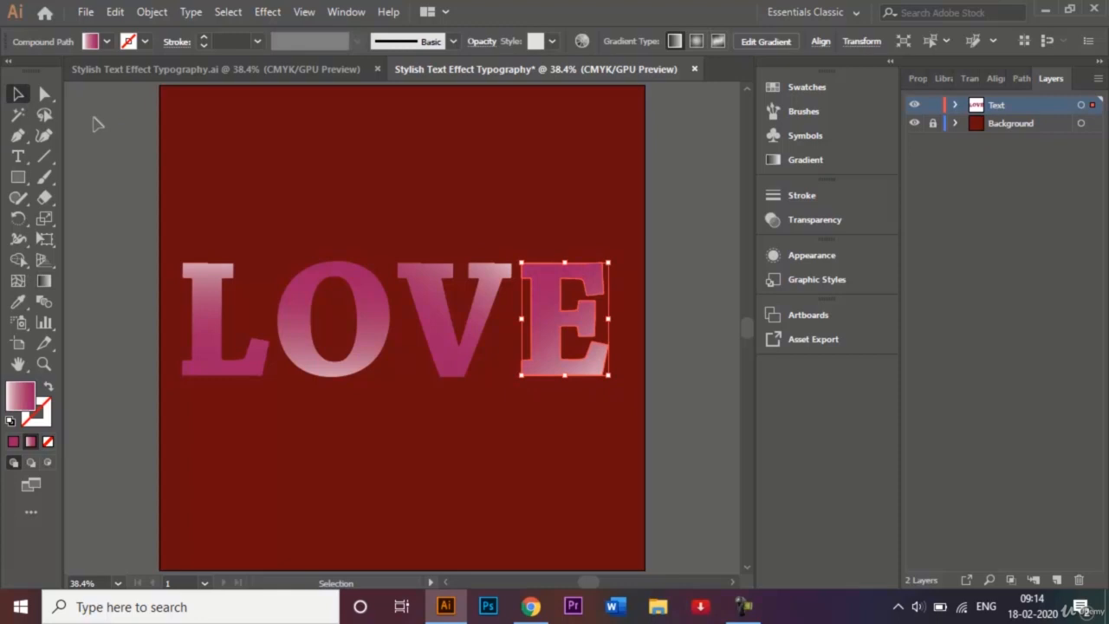
click(271, 170)
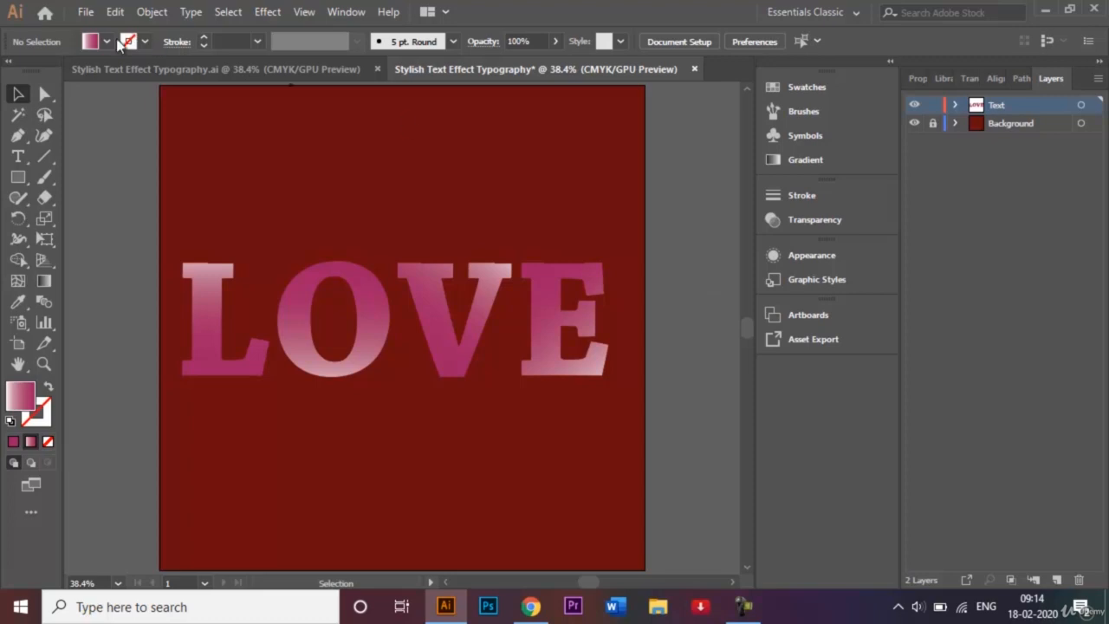
Save a new Illustrator CC copy of the artwork in the Udemy folder as "Stylish Text Effect Typography - Love.ai"
click(86, 13)
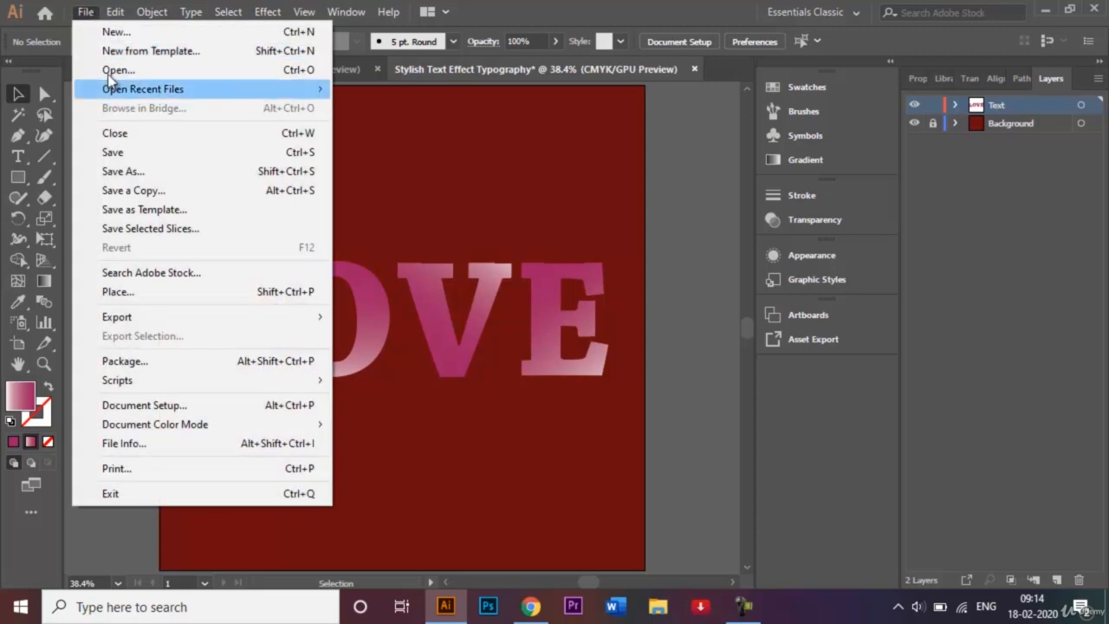
click(124, 173)
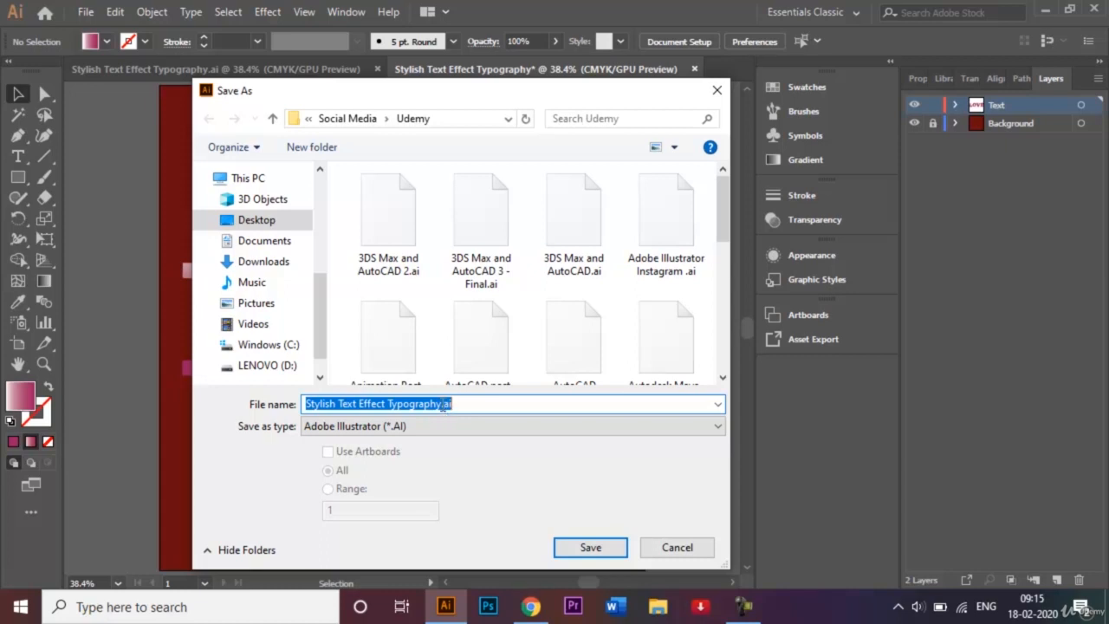
click(451, 407)
key(Left)
key(Left)
key(Left)
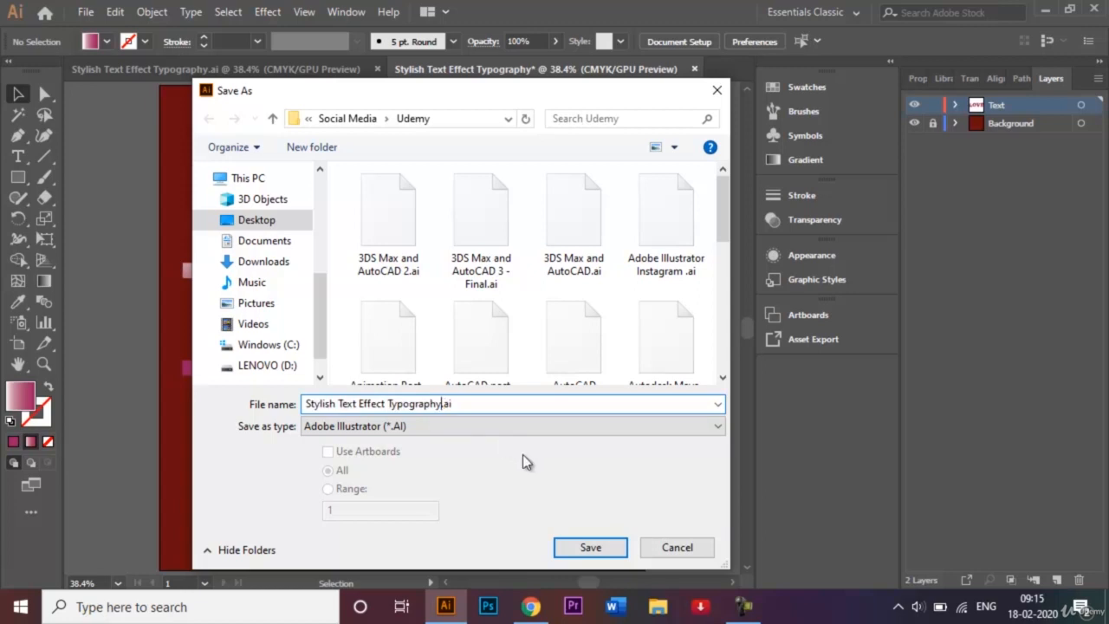
text(- Love)
click(587, 546)
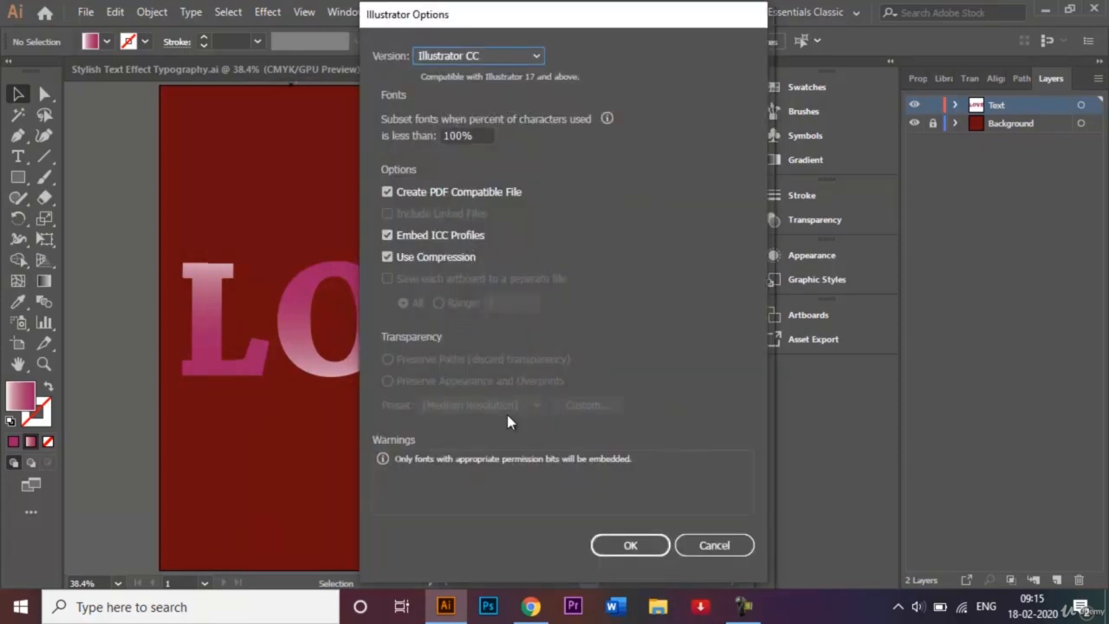
click(626, 546)
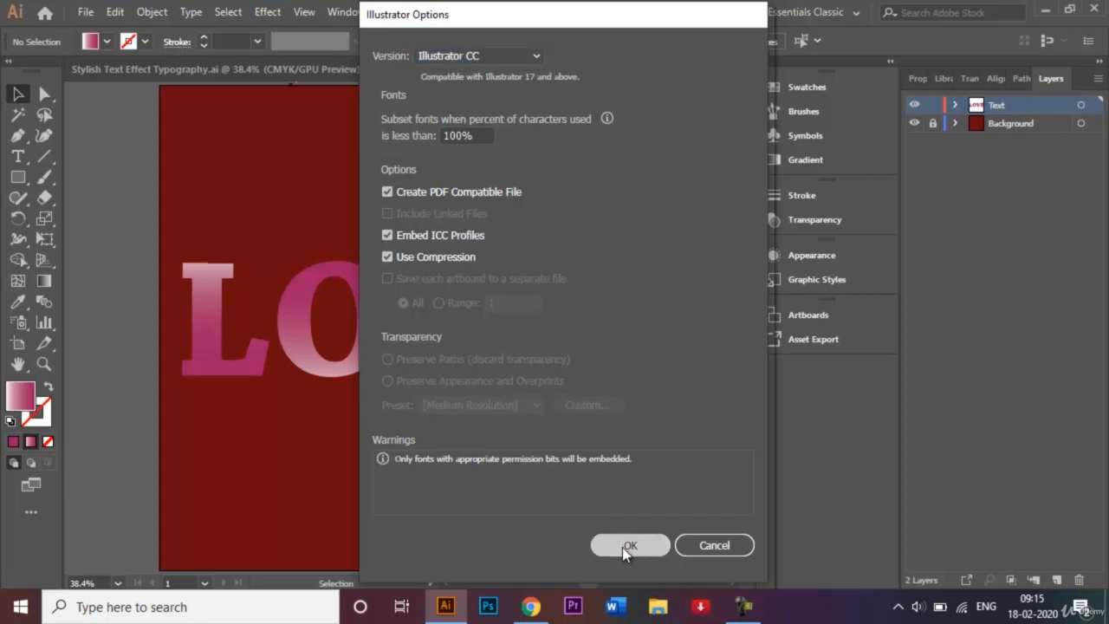